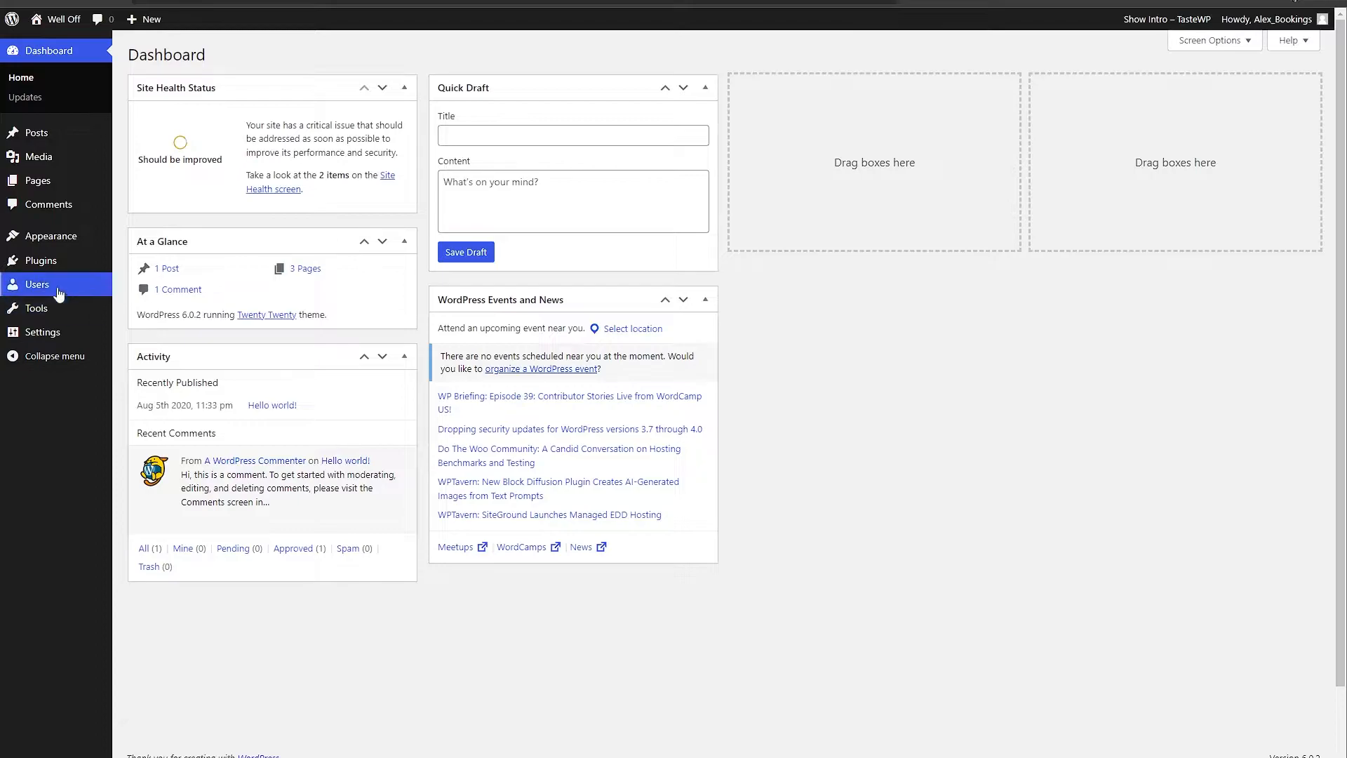
Step: Find the plugin "Booking and Rental Manager for Bike | Car | Resort | Dress and all Kinds of Equipment" and install it
mouse_move(40, 271)
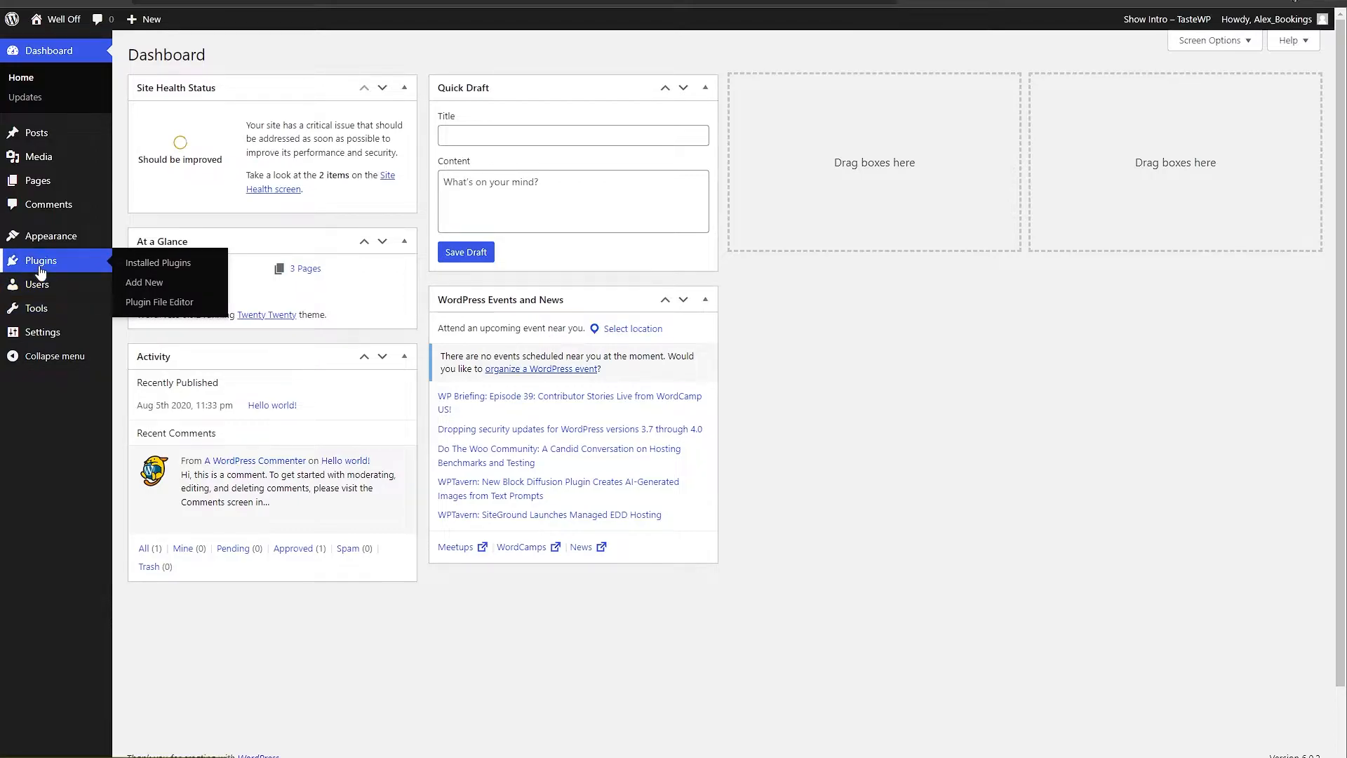
left_click(155, 283)
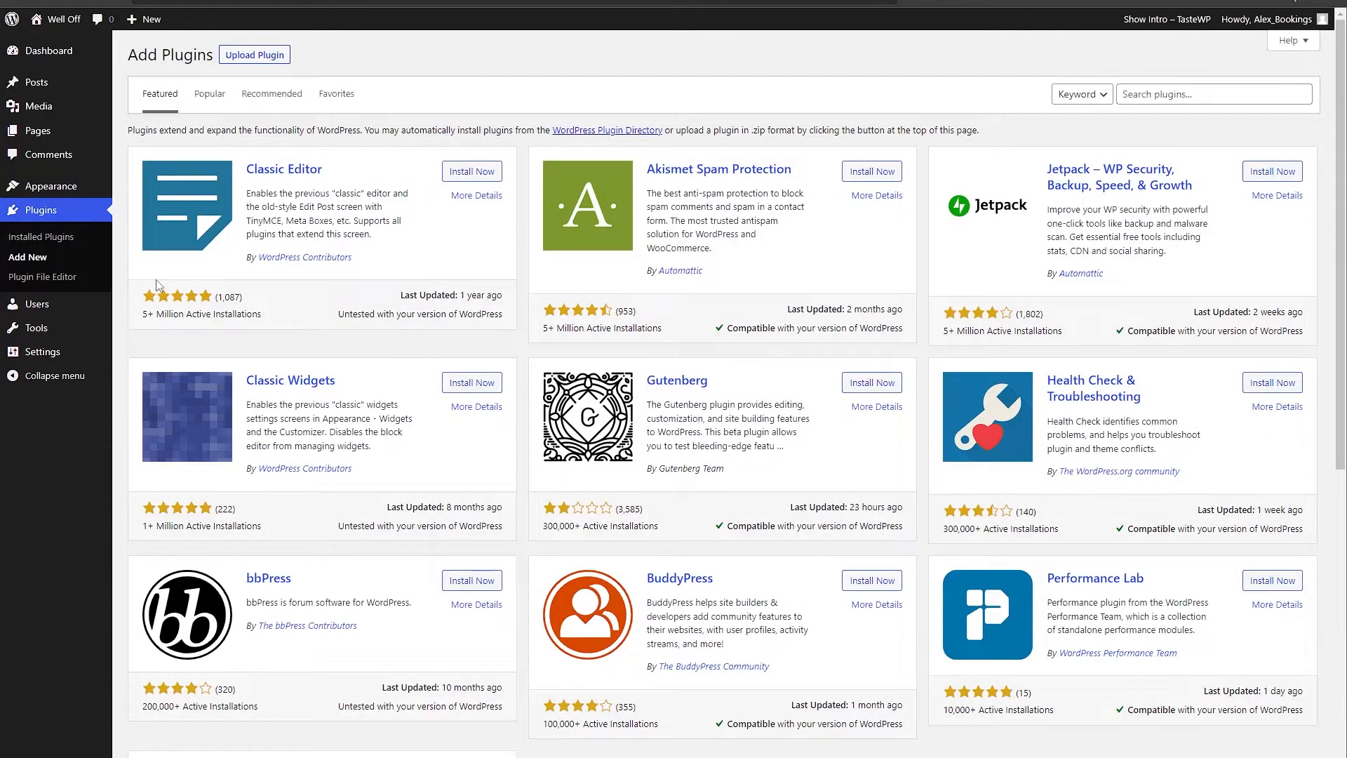
left_click(1155, 98)
key("ctrl+v")
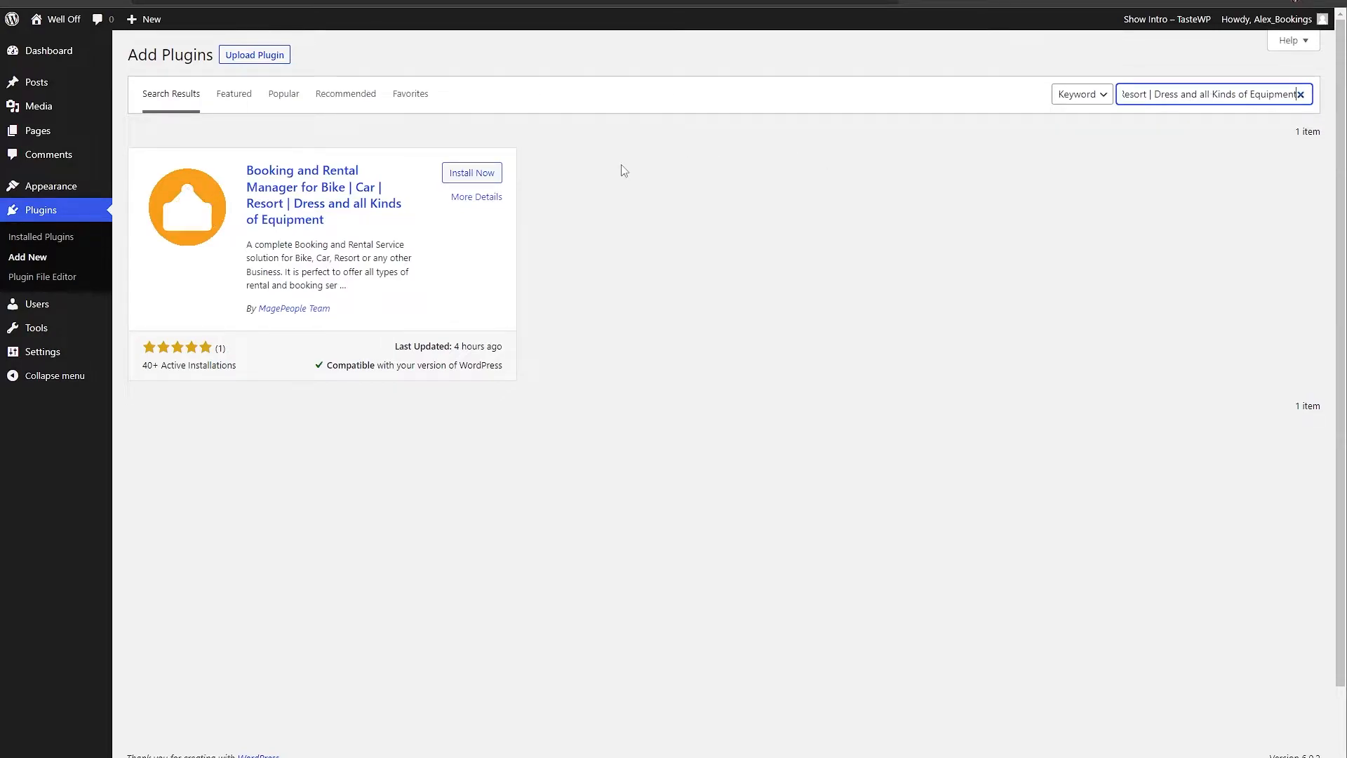
left_click(483, 184)
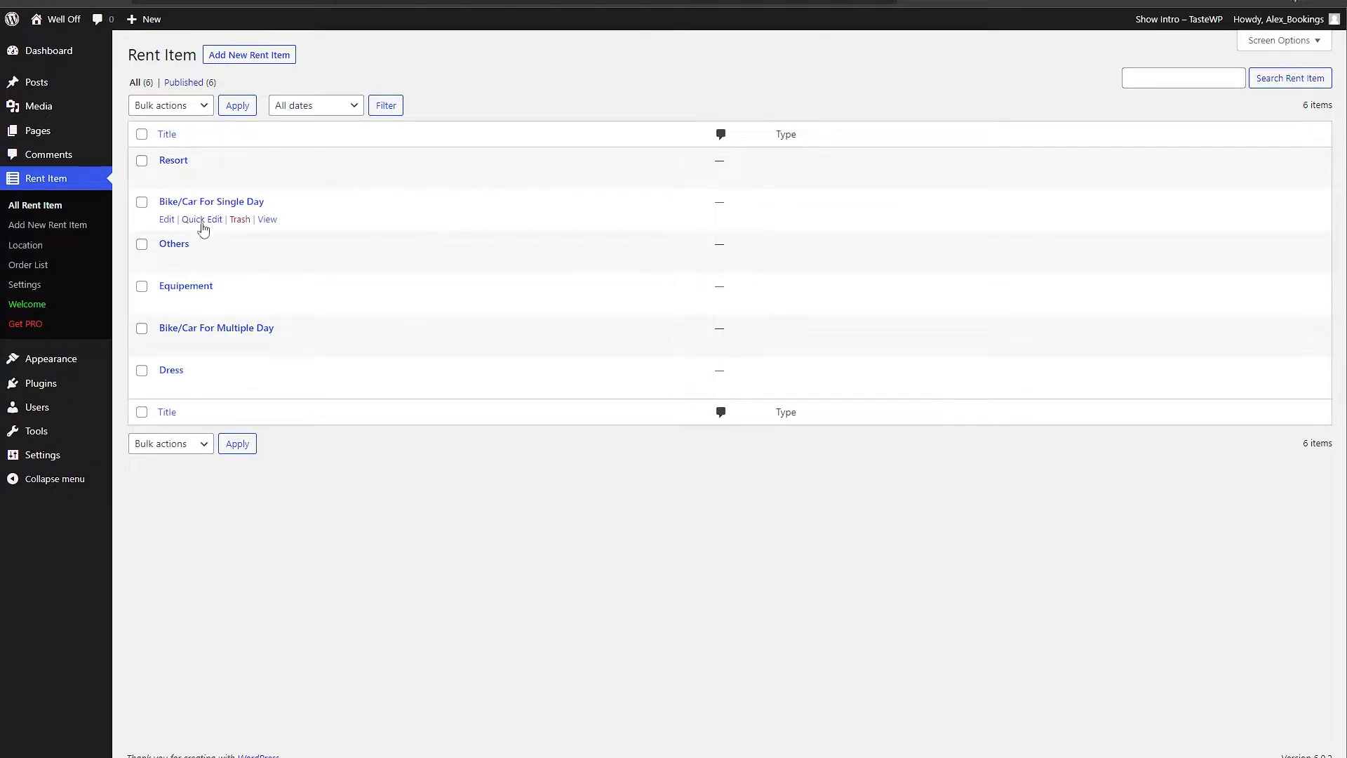
Step: On the Resort item's booking page, check availability for check-in 2022-09-20 and check-out 2022-09-25
left_click(174, 162)
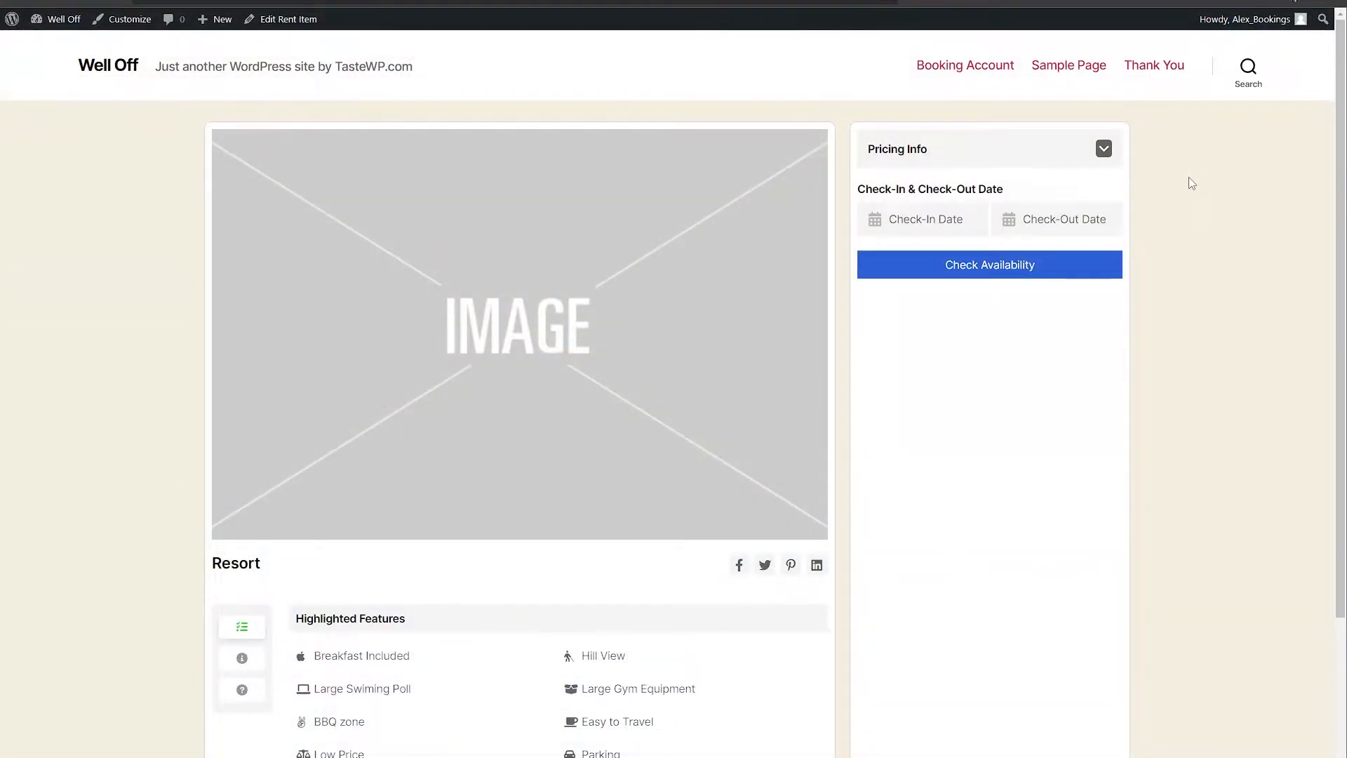
scroll(1186, 190, "down", 3)
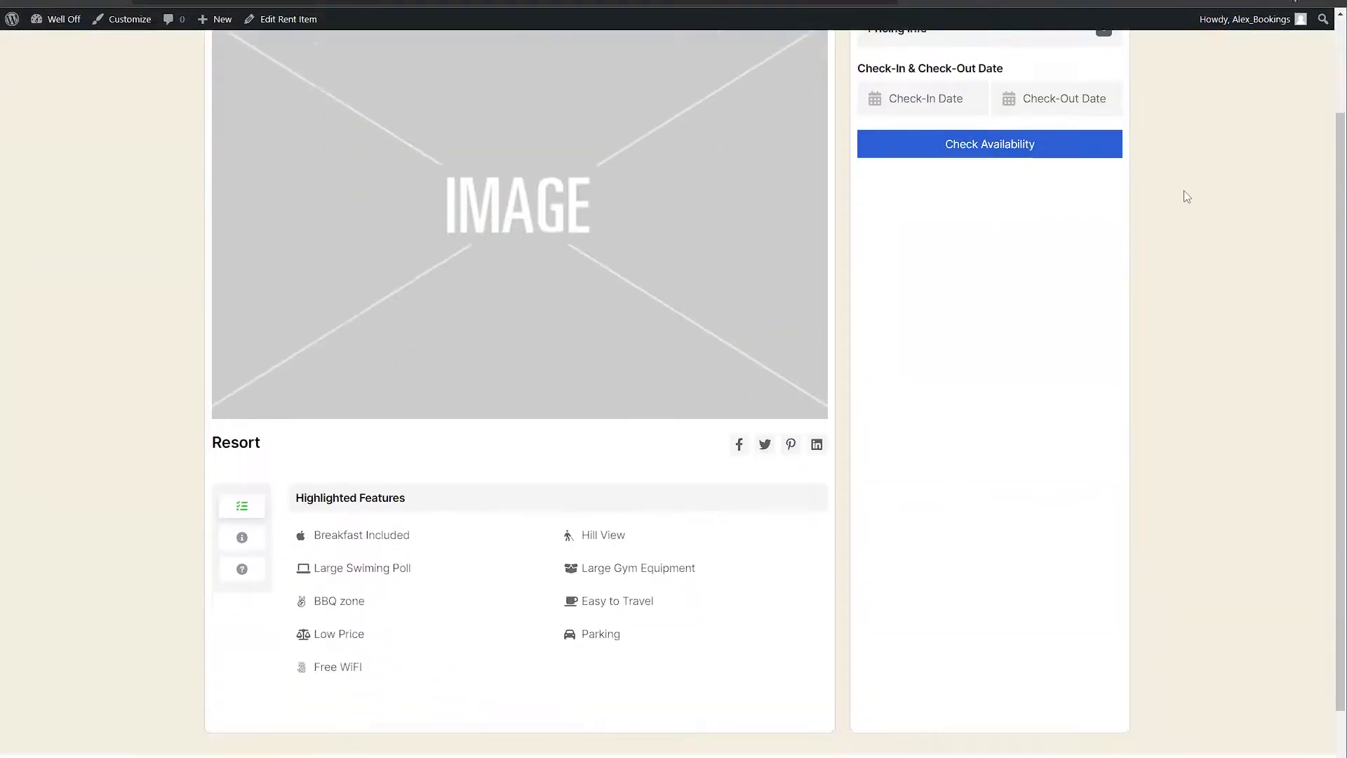
scroll(1185, 193, "up", 3)
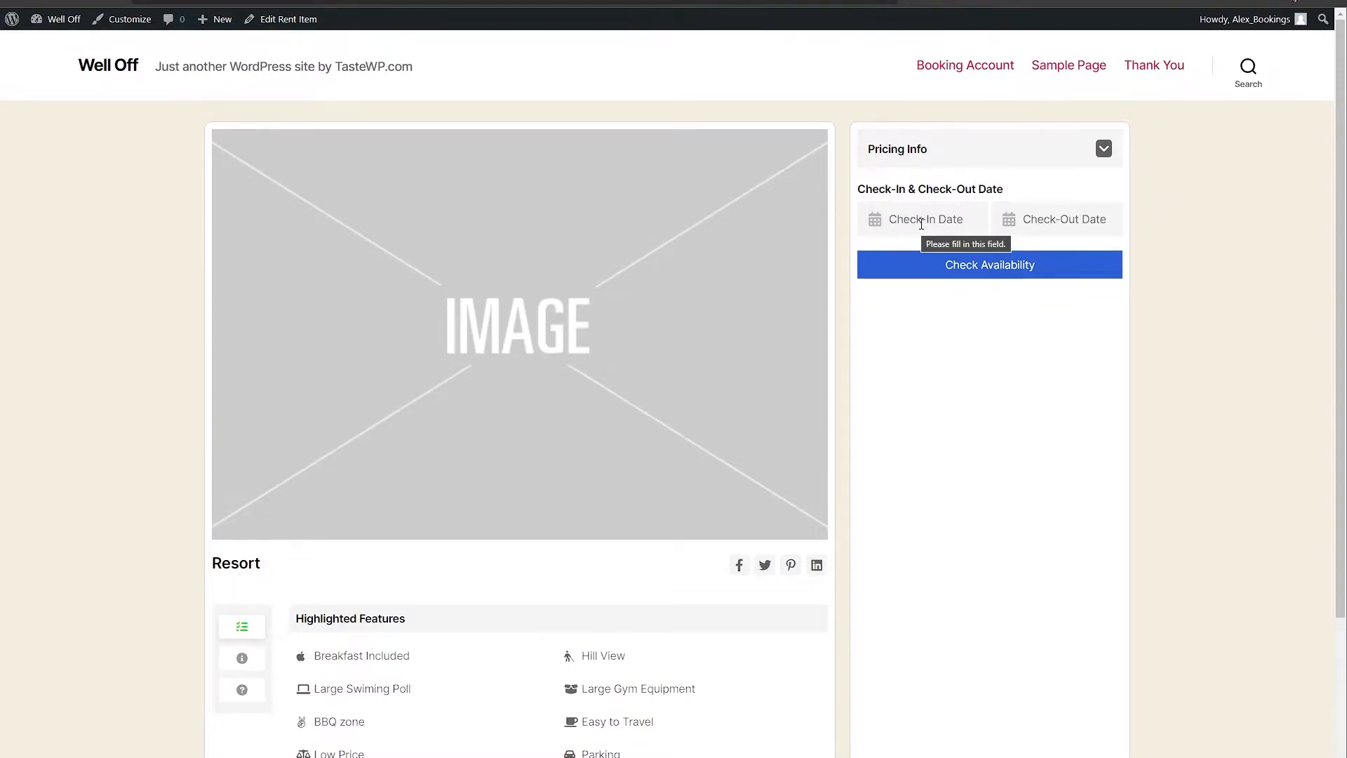
left_click(951, 220)
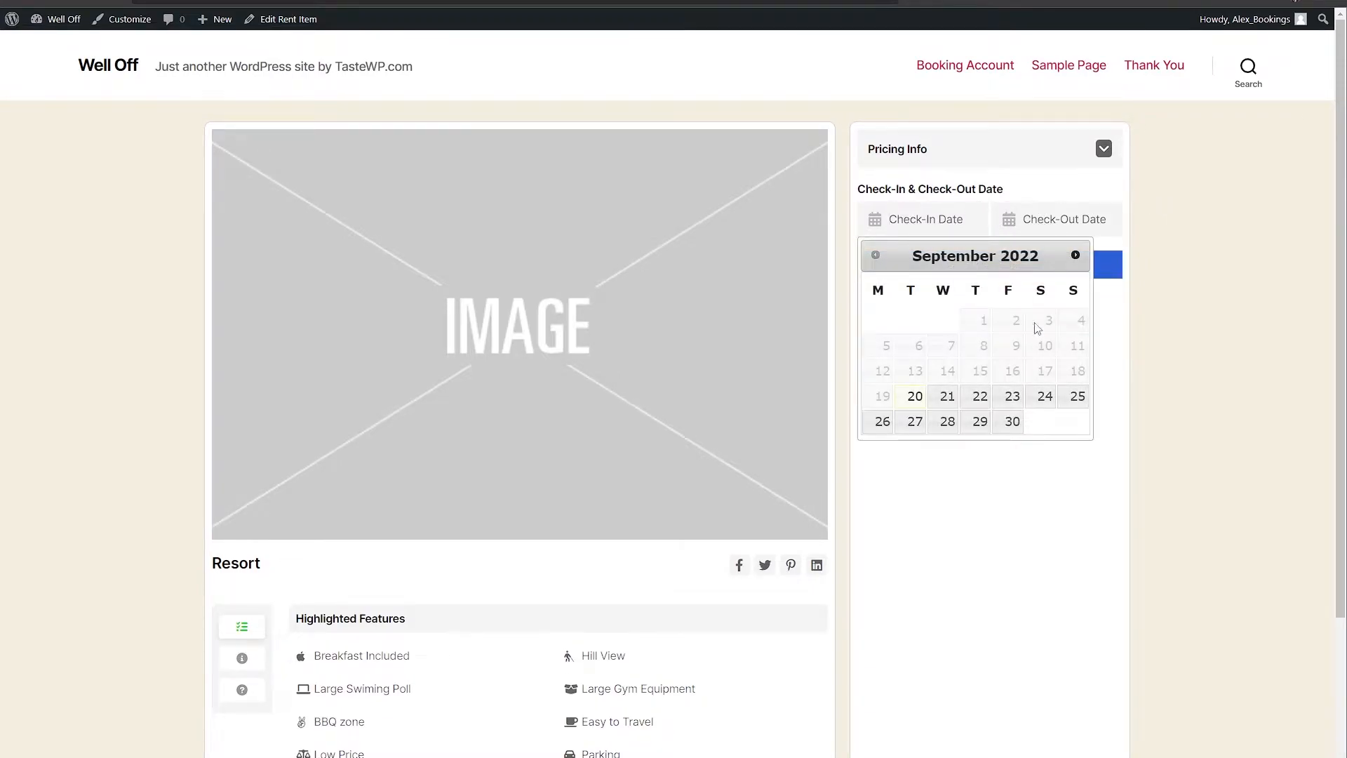
left_click(913, 398)
left_click(1070, 223)
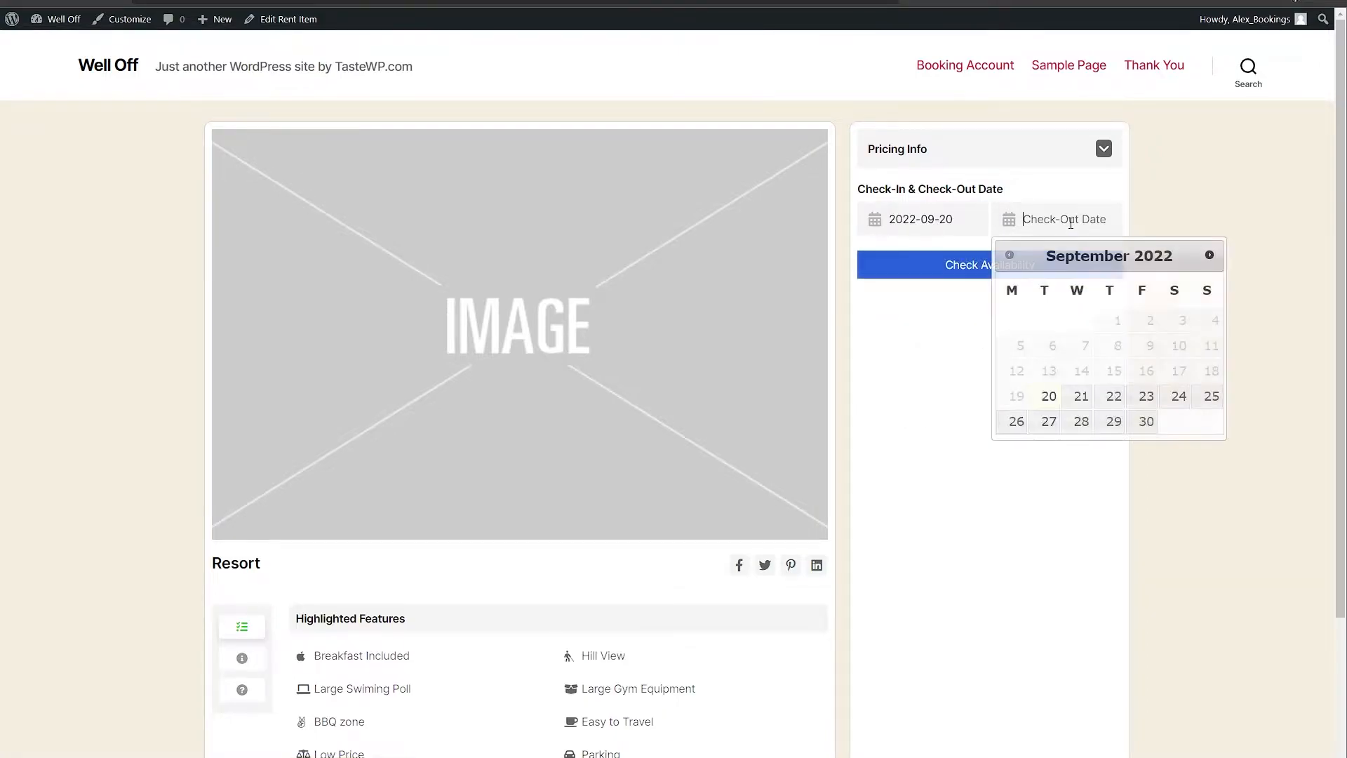
left_click(1211, 396)
left_click(999, 279)
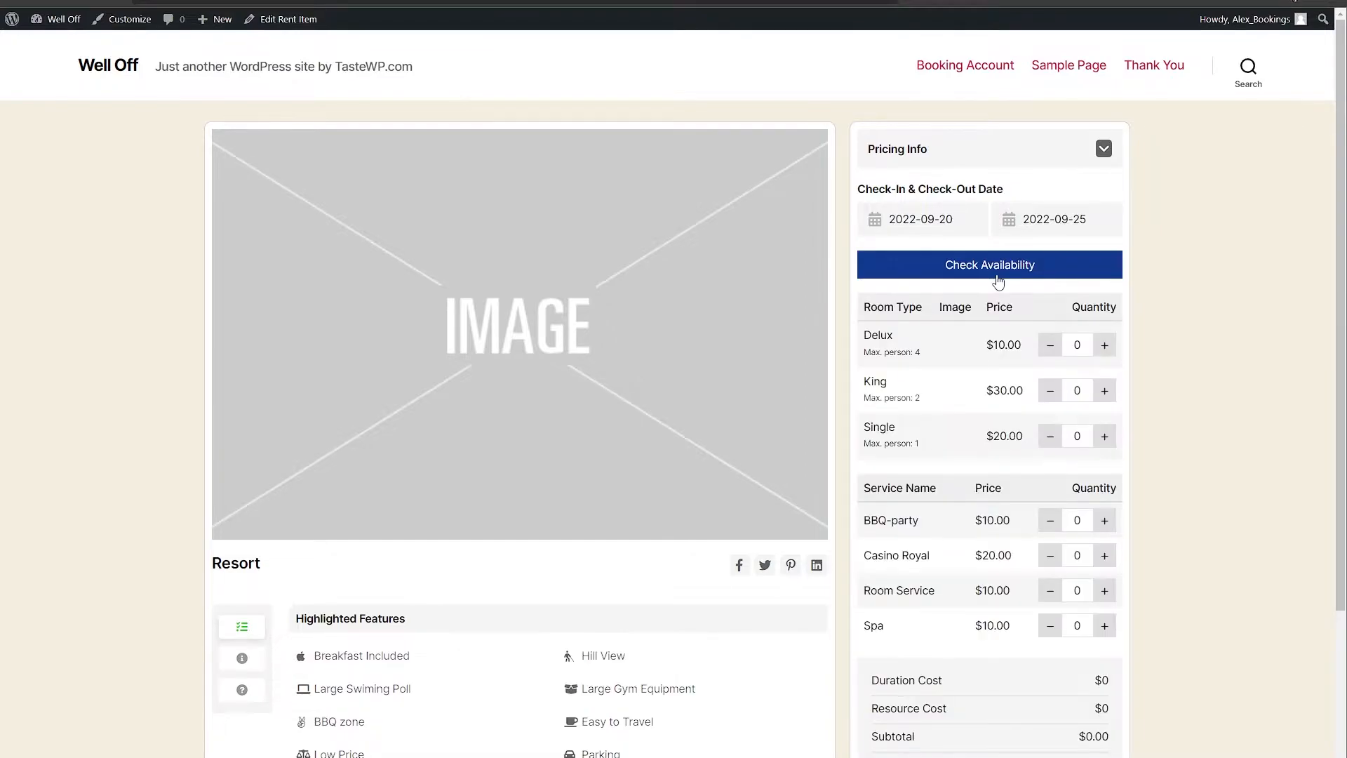
Step: Book one Delux, one King and one Single room with the Casino Royal service, and review the order details
scroll(1011, 281, "down", 2)
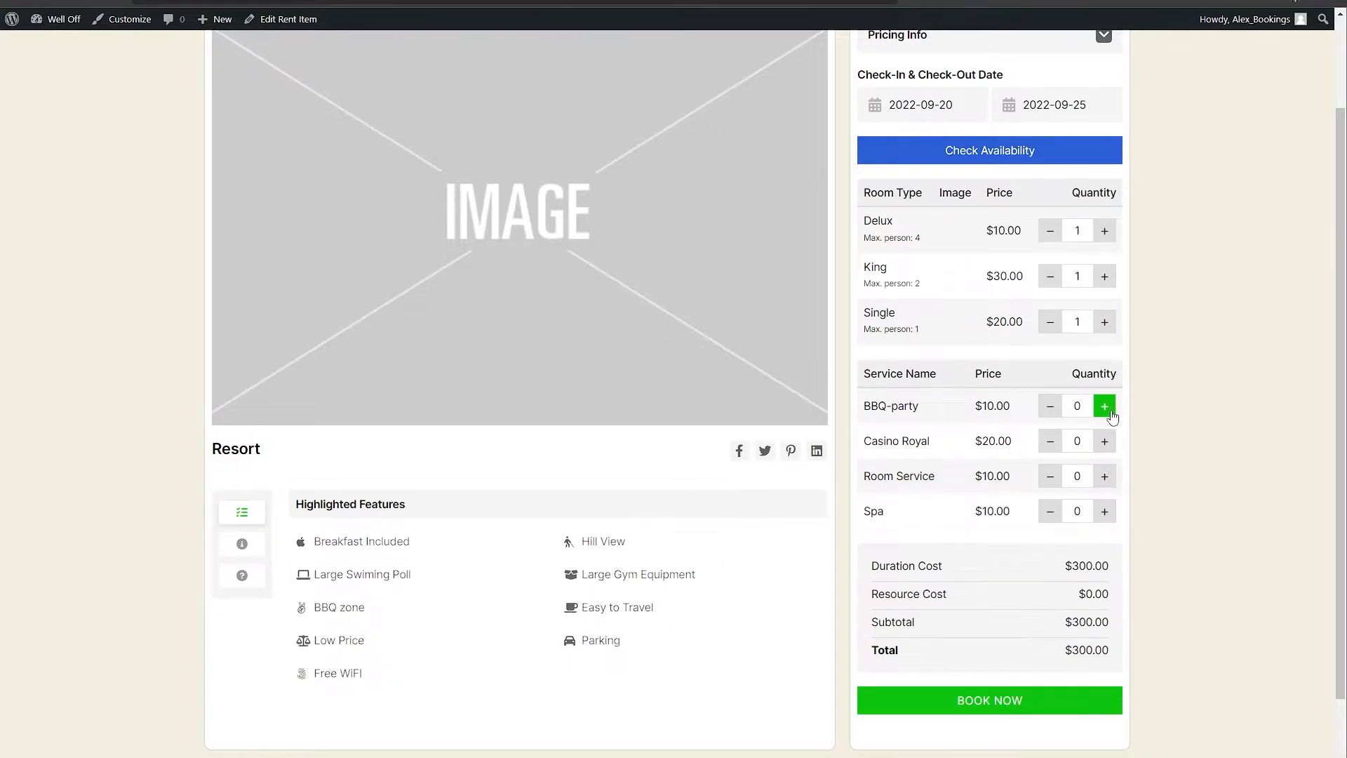
left_click(1105, 442)
left_click(989, 714)
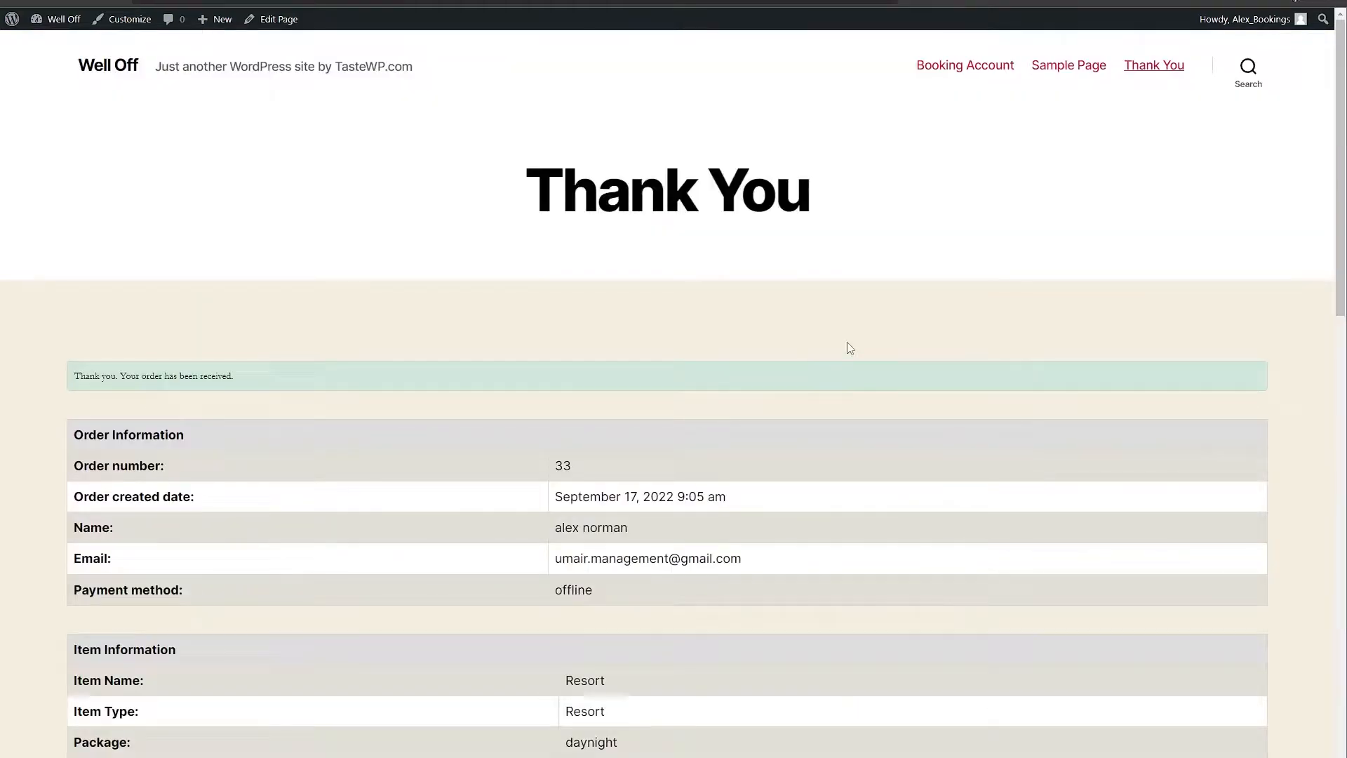
scroll(848, 348, "down", 2)
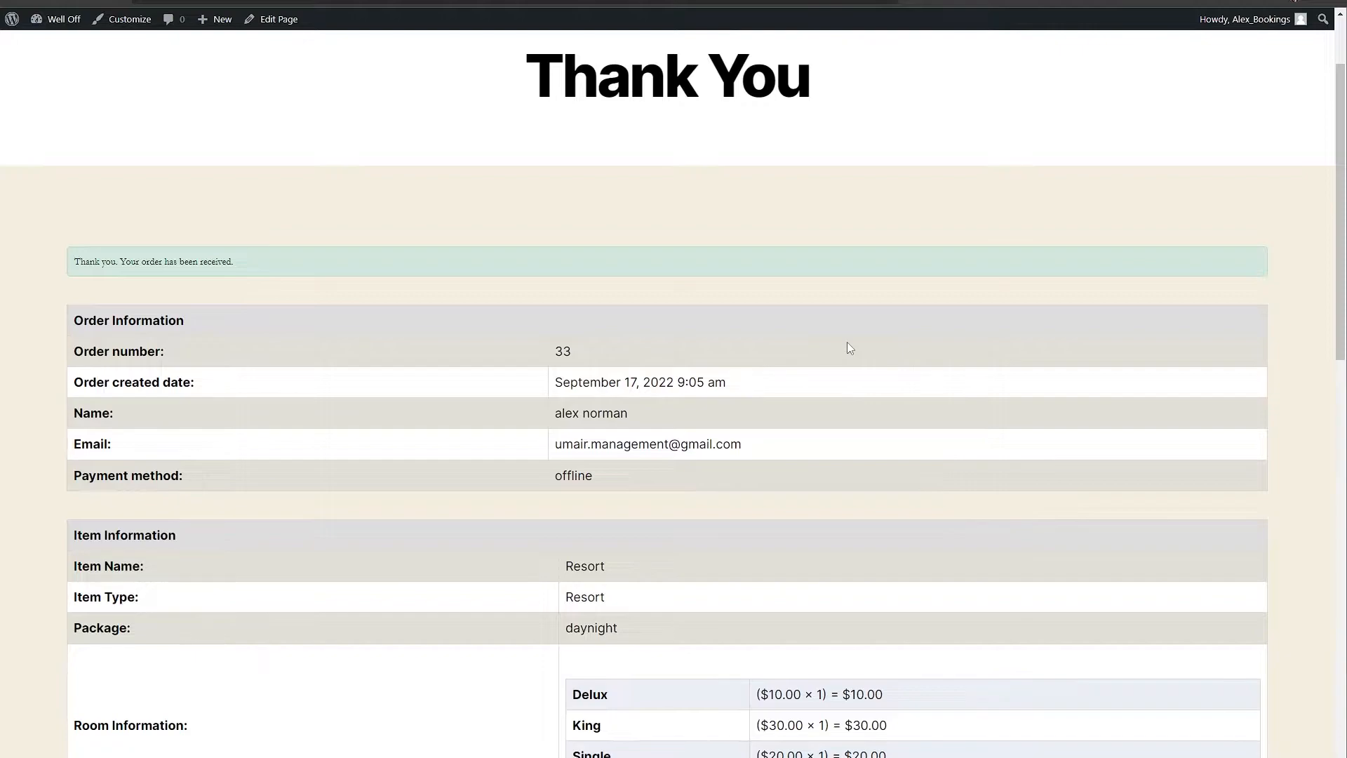
scroll(848, 343, "up", 2)
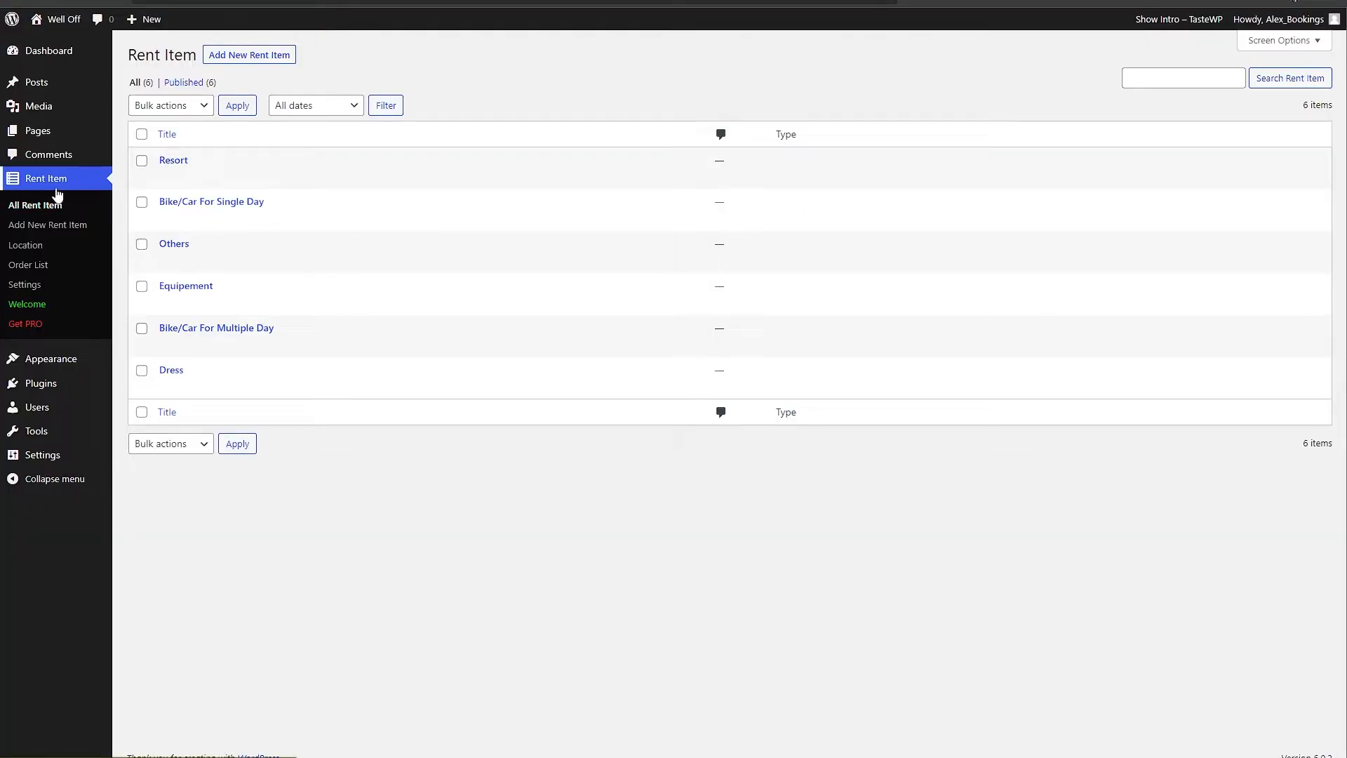
Step: Open the Resort rent item for editing and look over its description and rent settings
left_click(179, 161)
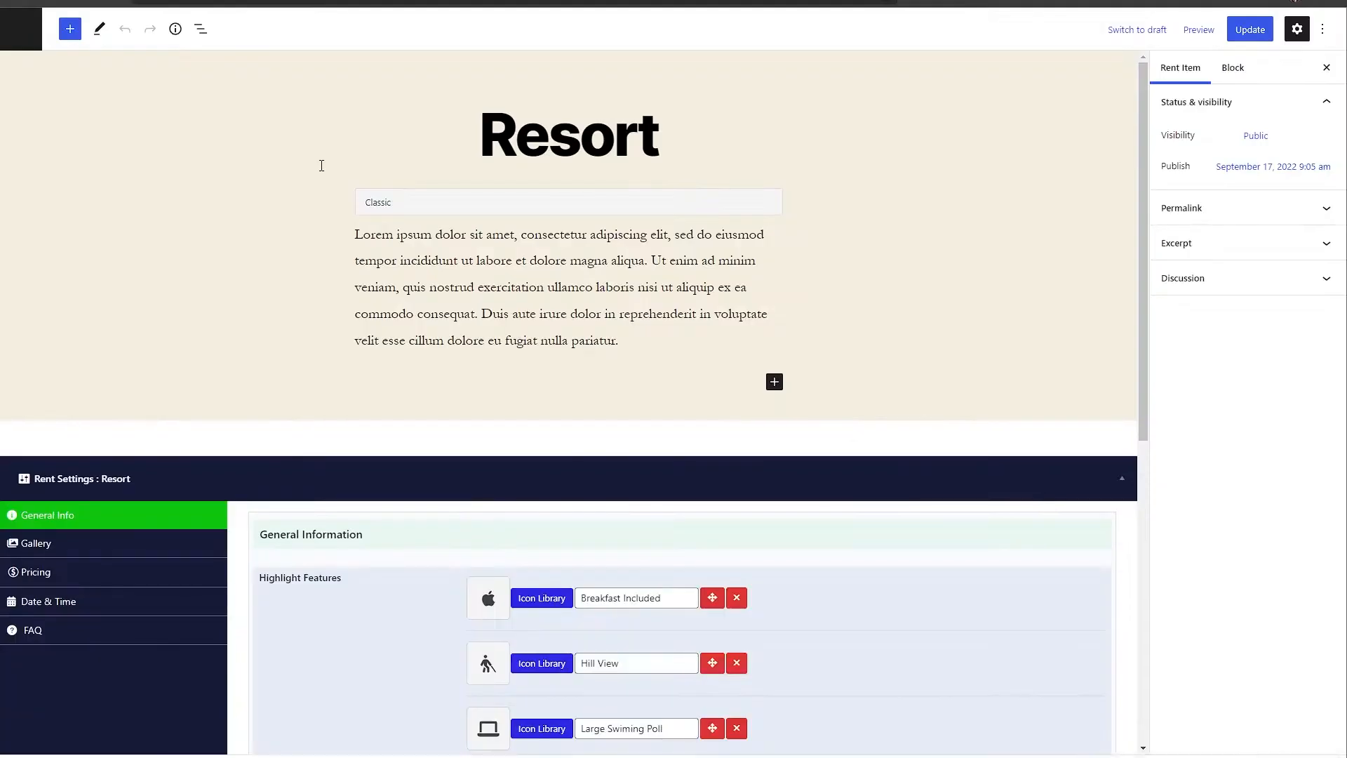
scroll(323, 169, "down", 3)
scroll(323, 170, "up", 3)
scroll(323, 171, "down", 3)
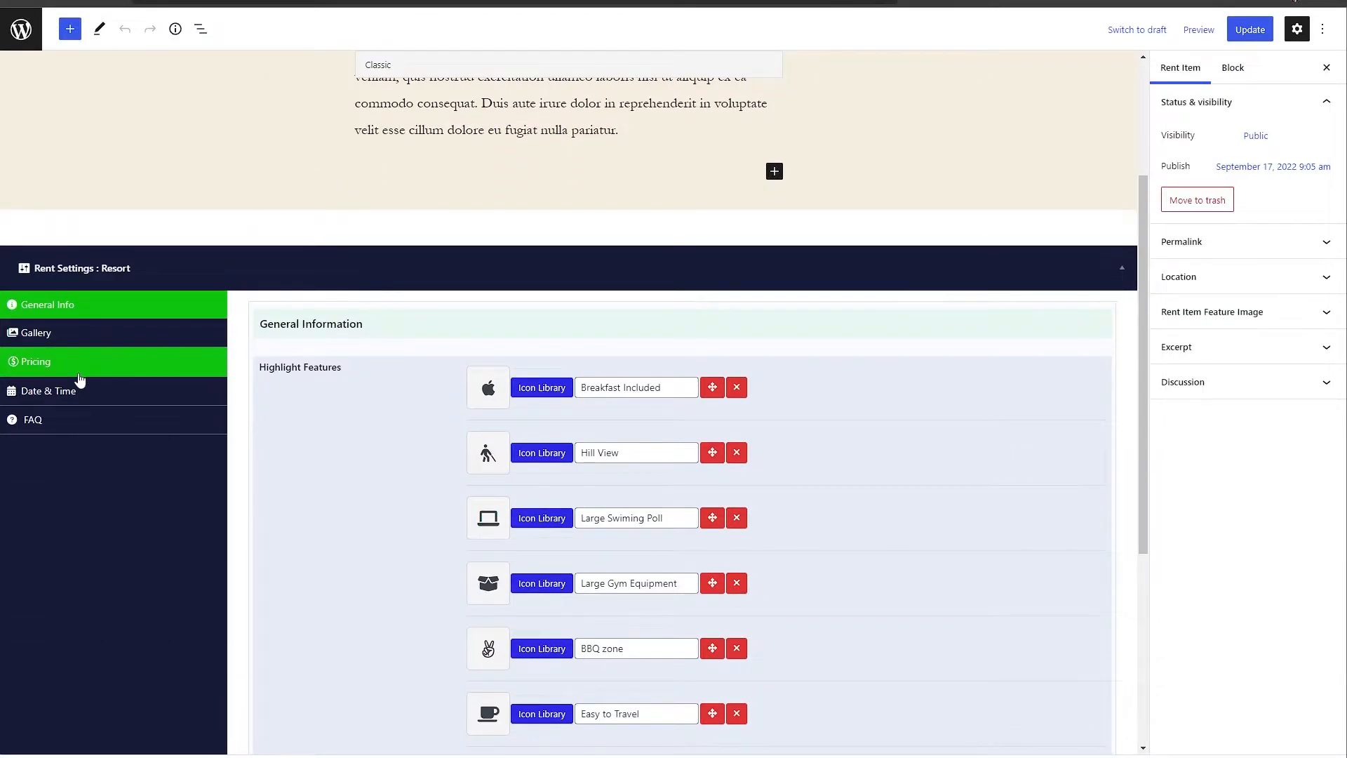
Step: Examine the Resort's pricing settings, including the available rent types, room prices and extra service prices, keeping the rent type as Resort
left_click(55, 372)
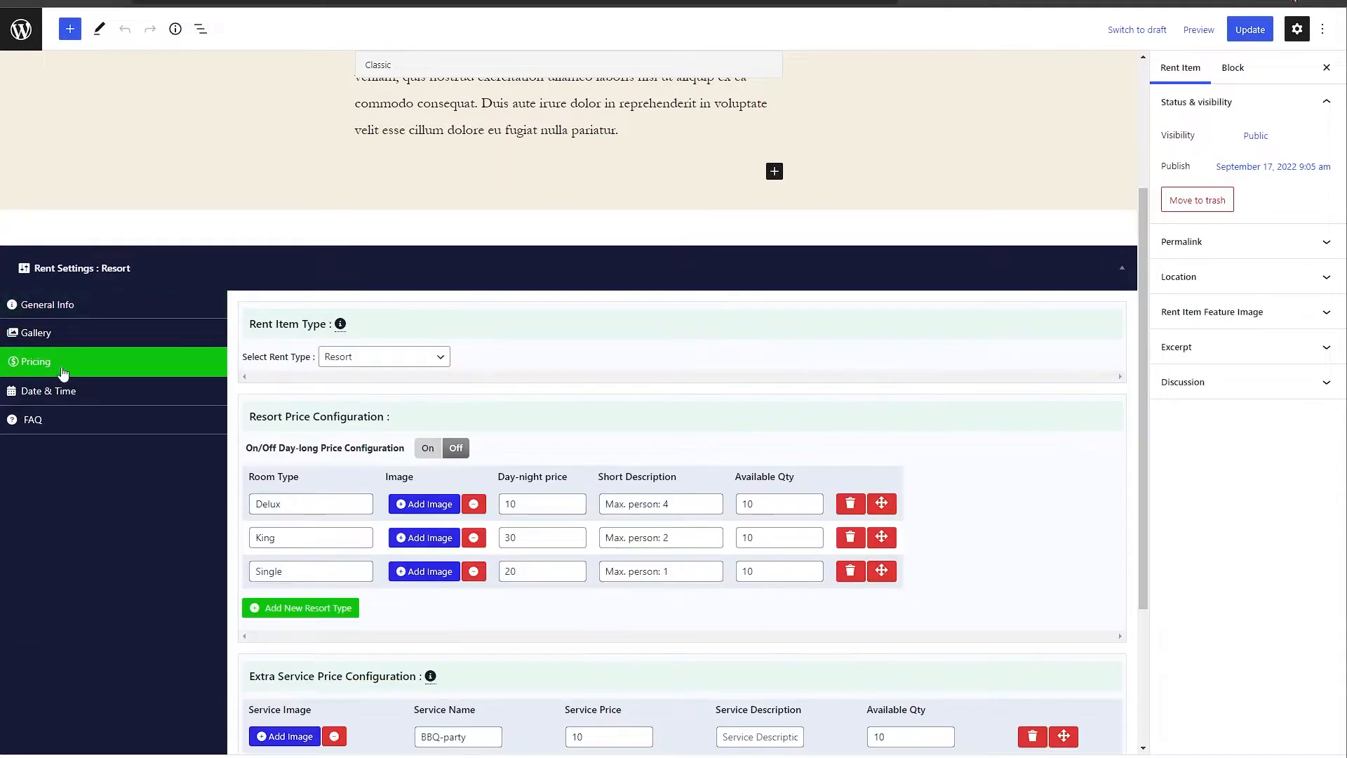
scroll(624, 340, "down", 2)
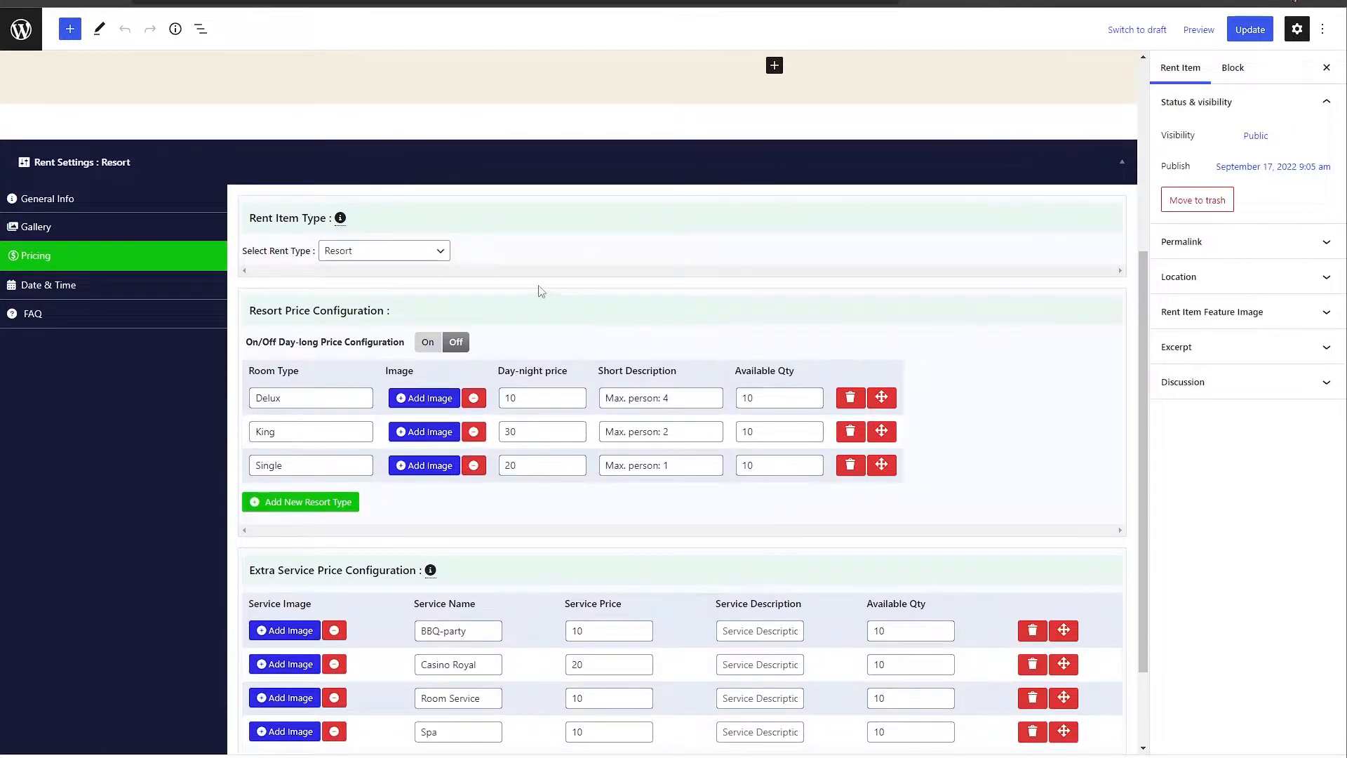
left_click(387, 260)
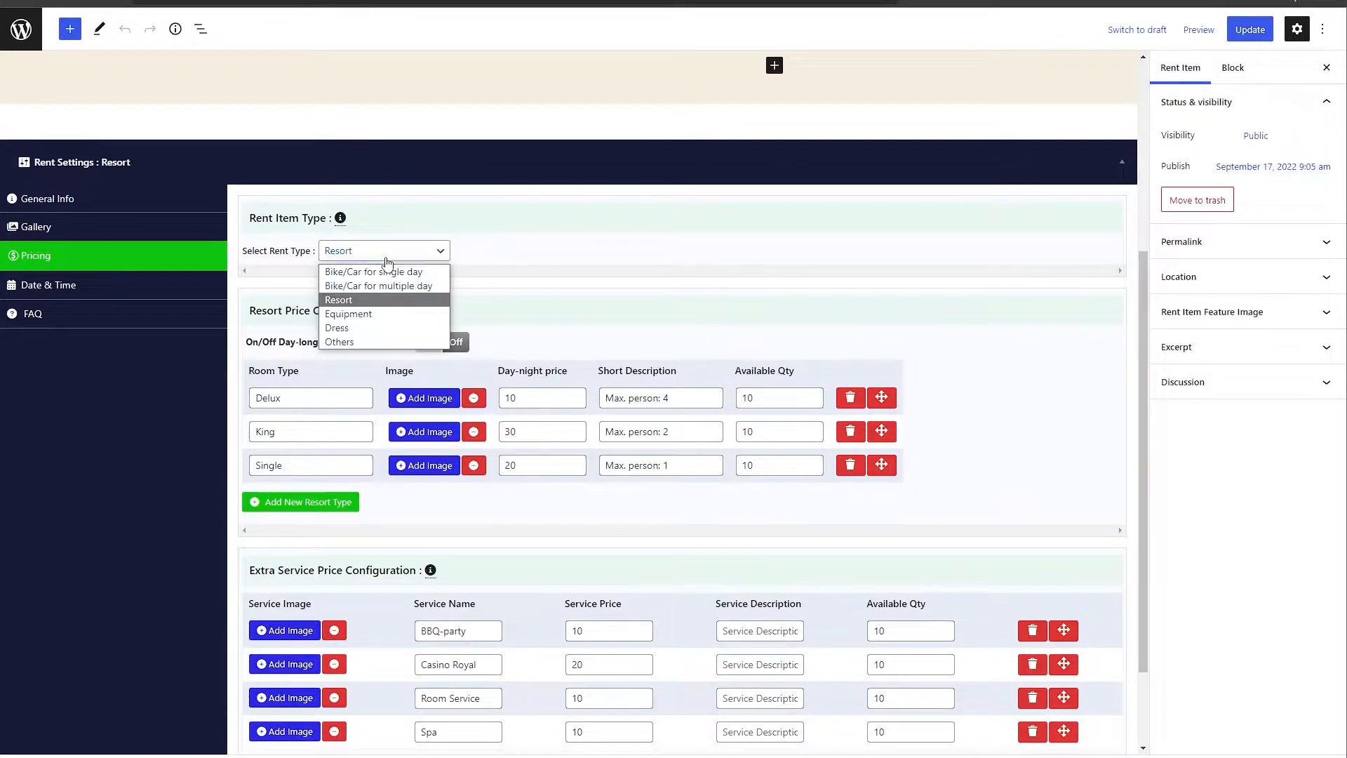
left_click(377, 302)
scroll(365, 295, "down", 2)
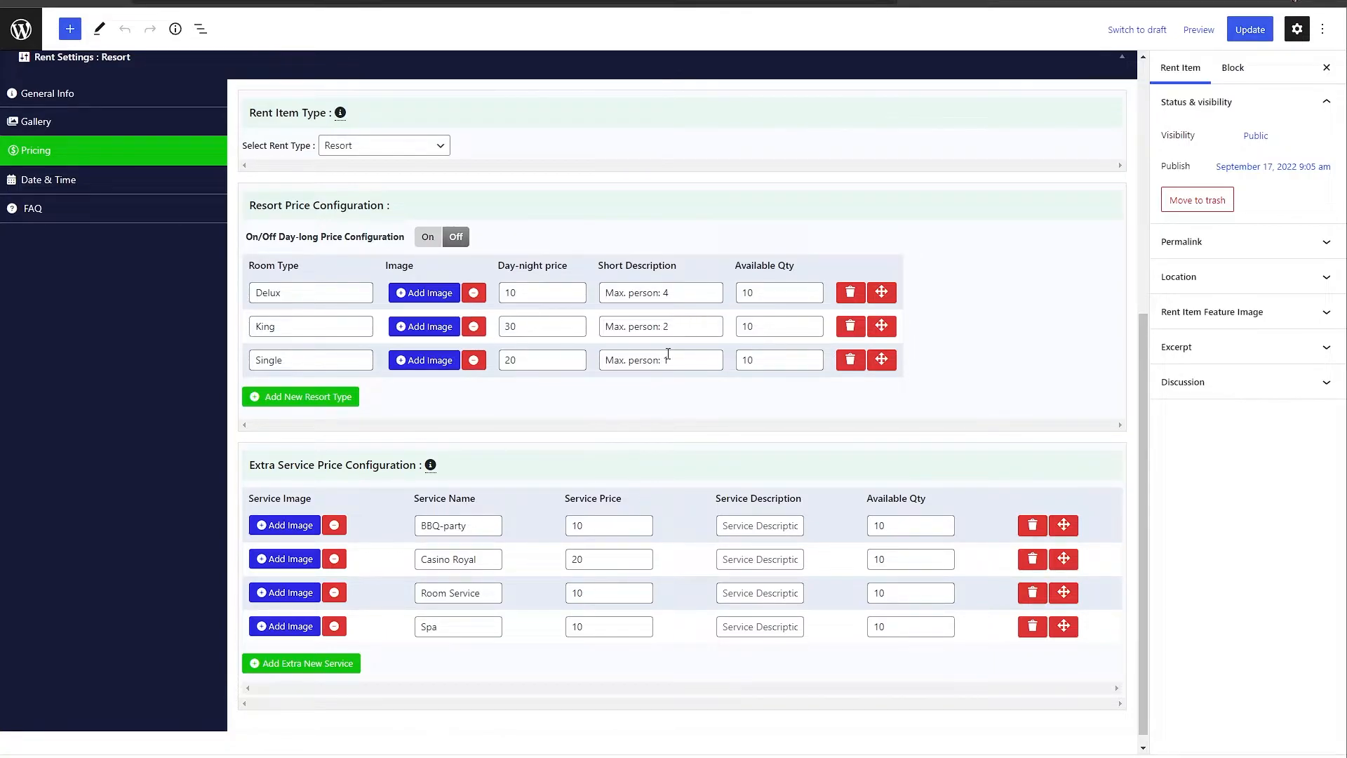
scroll(596, 369, "down", 1)
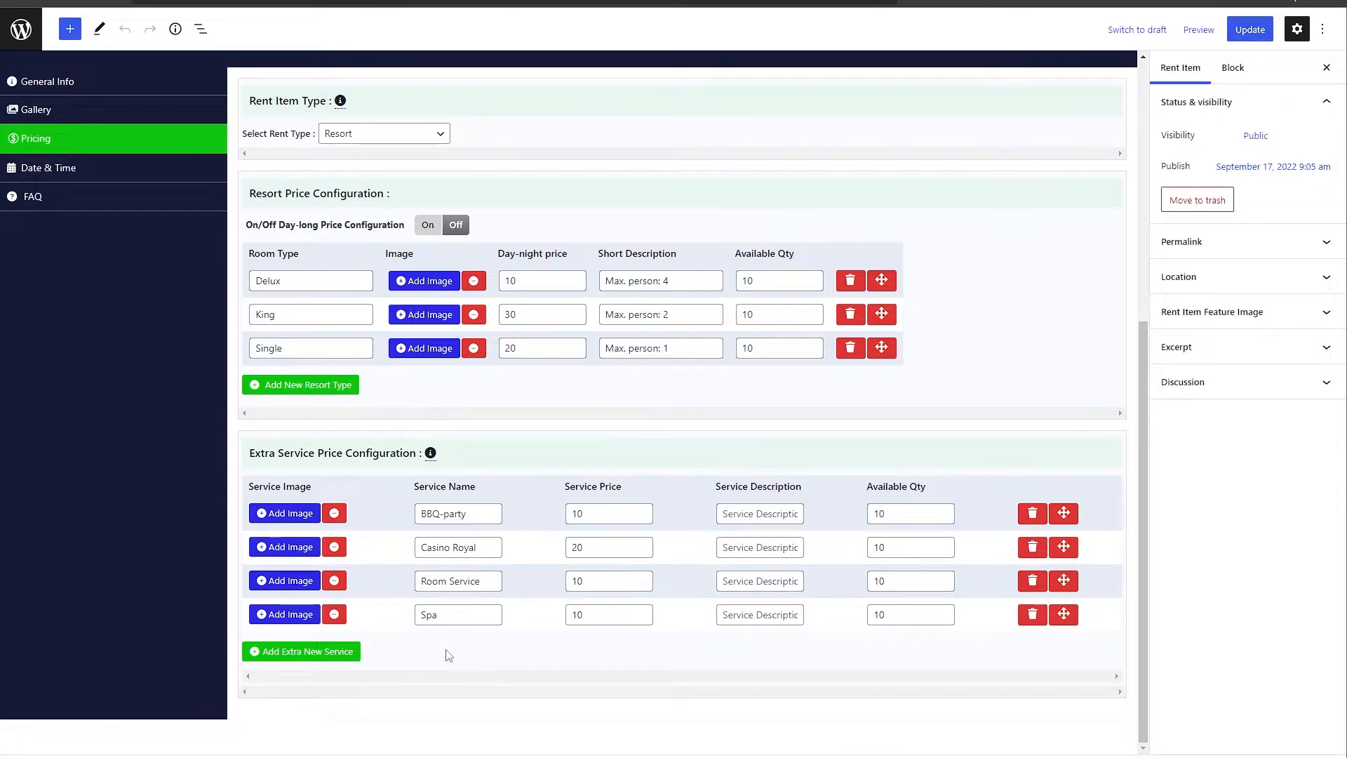
scroll(449, 655, "up", 3)
scroll(447, 655, "down", 1)
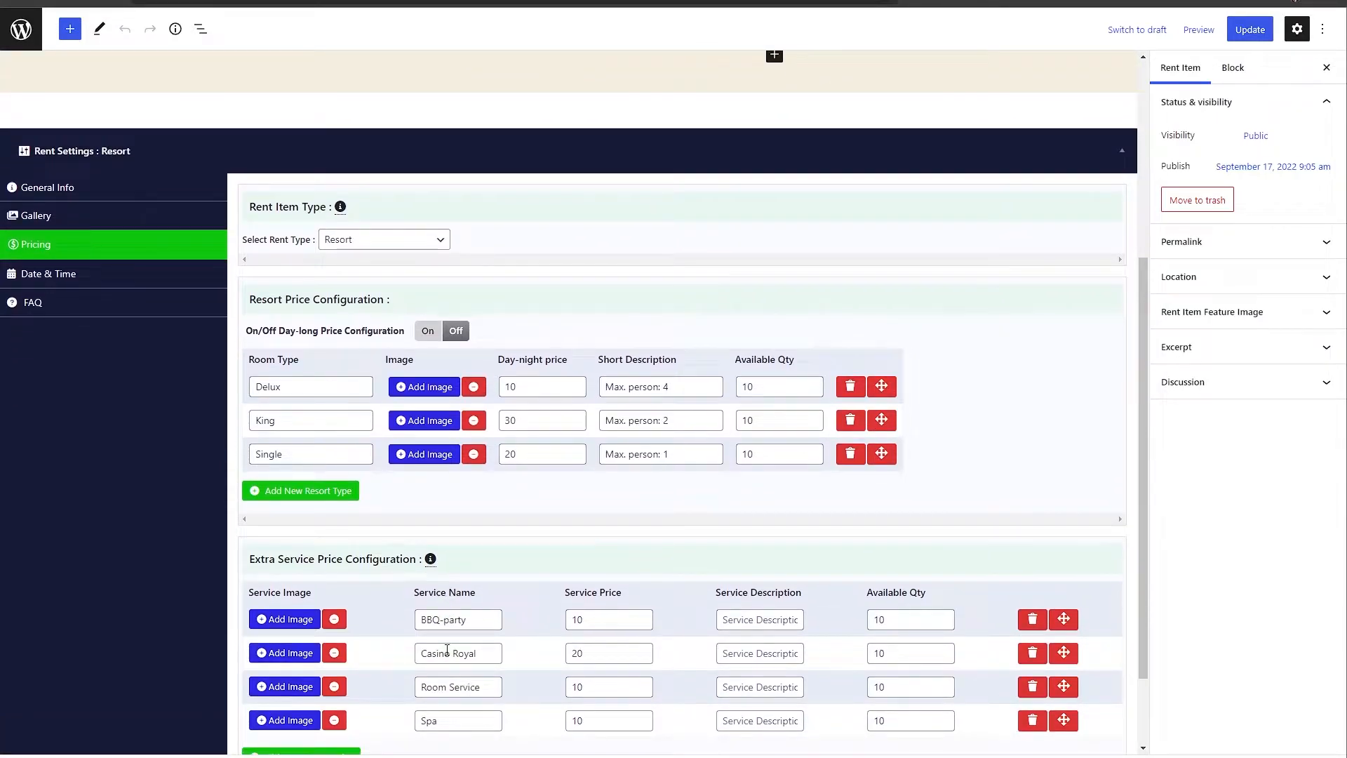
scroll(395, 279, "down", 2)
scroll(395, 279, "up", 2)
Step: Review the Resort's highlighted features, image gallery, off dates and FAQ settings
left_click(67, 191)
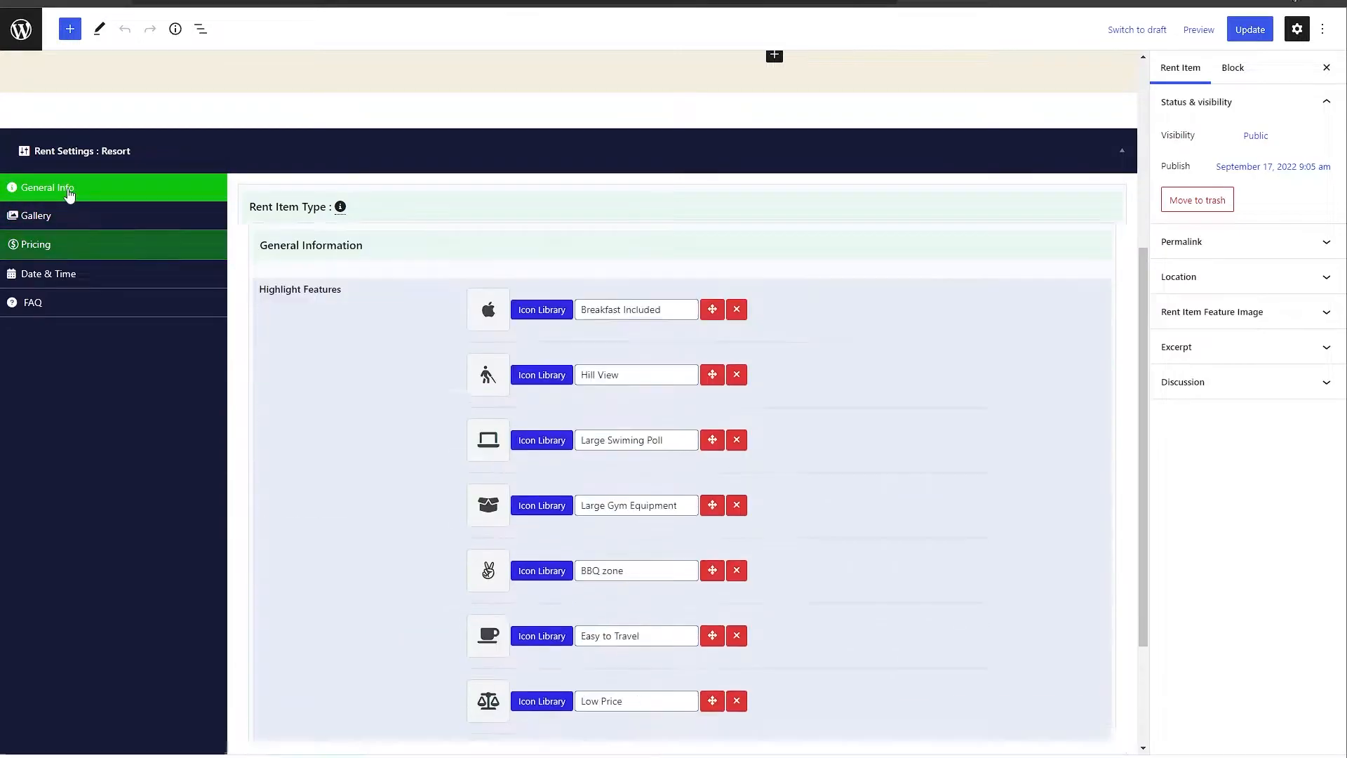
scroll(430, 269, "down", 2)
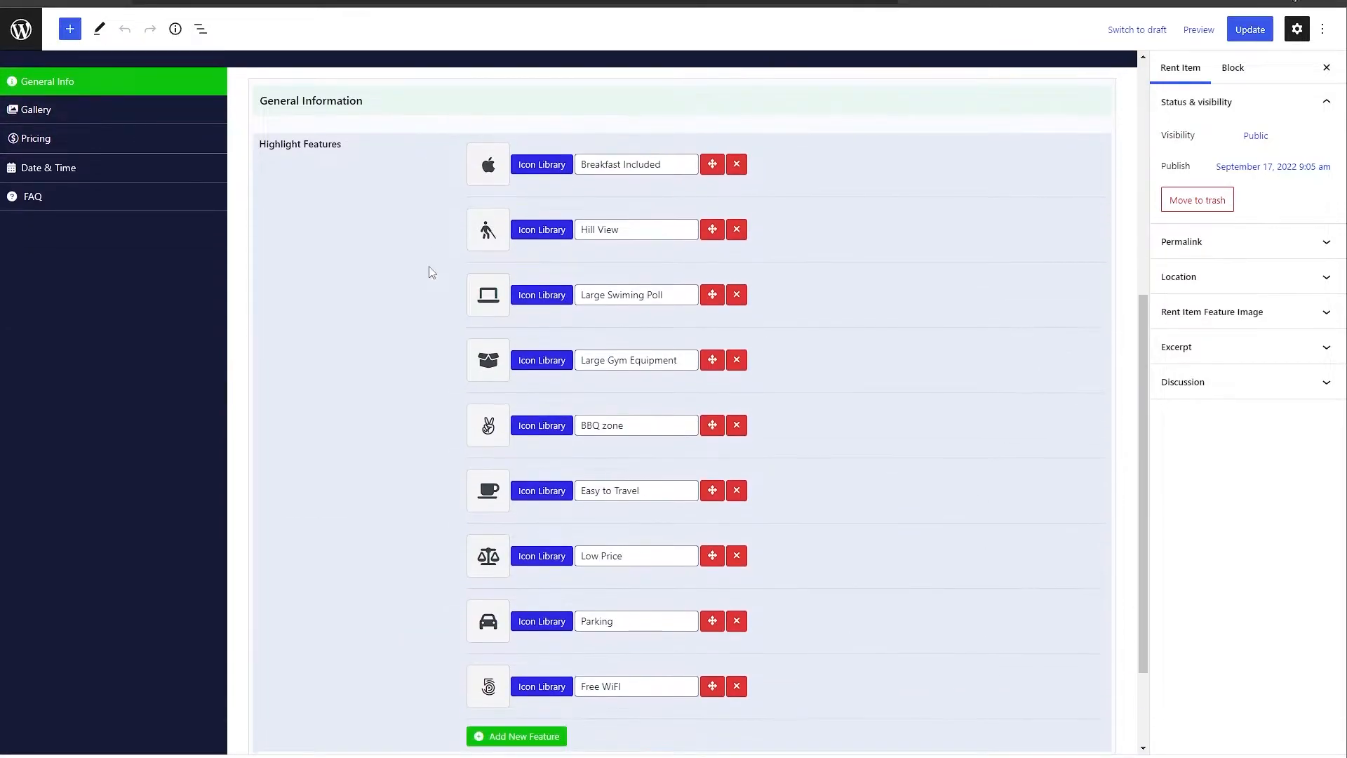
scroll(424, 174, "up", 2)
left_click(109, 225)
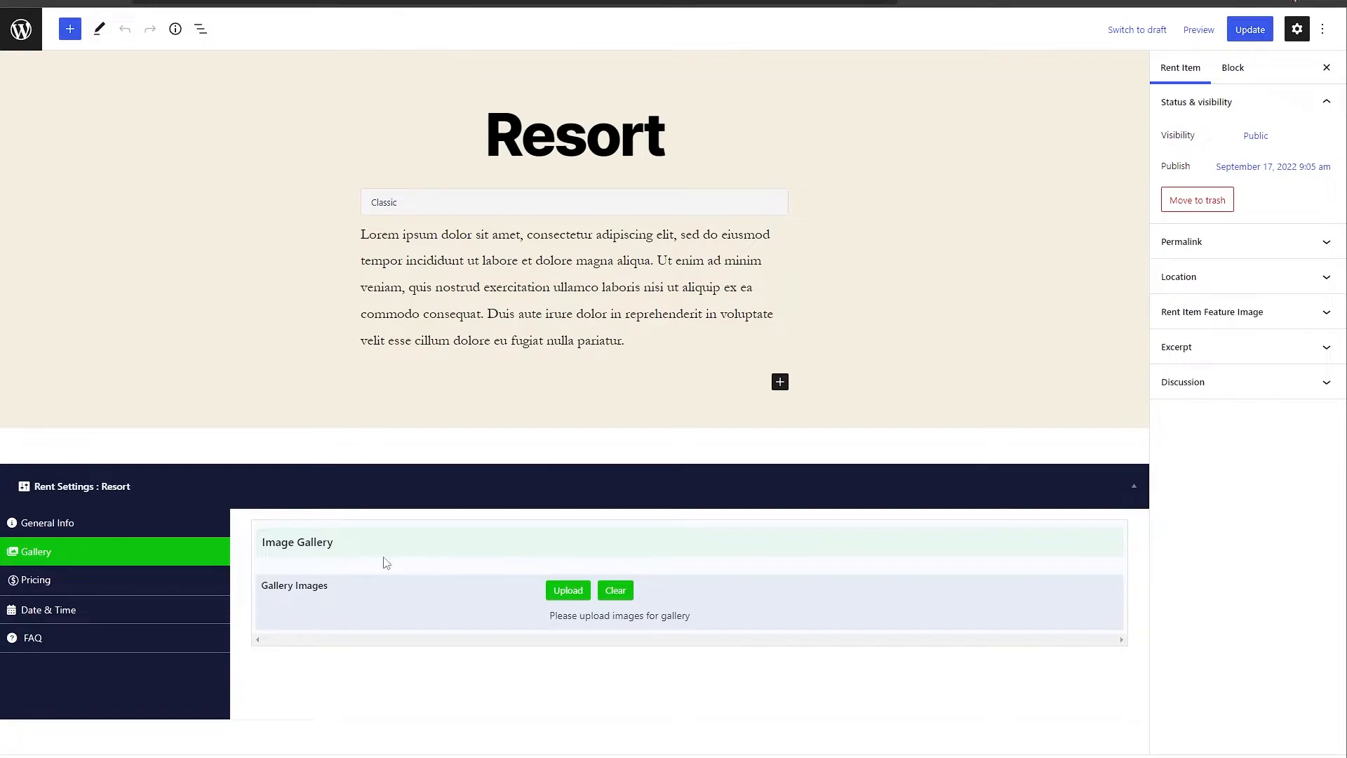
left_click(48, 610)
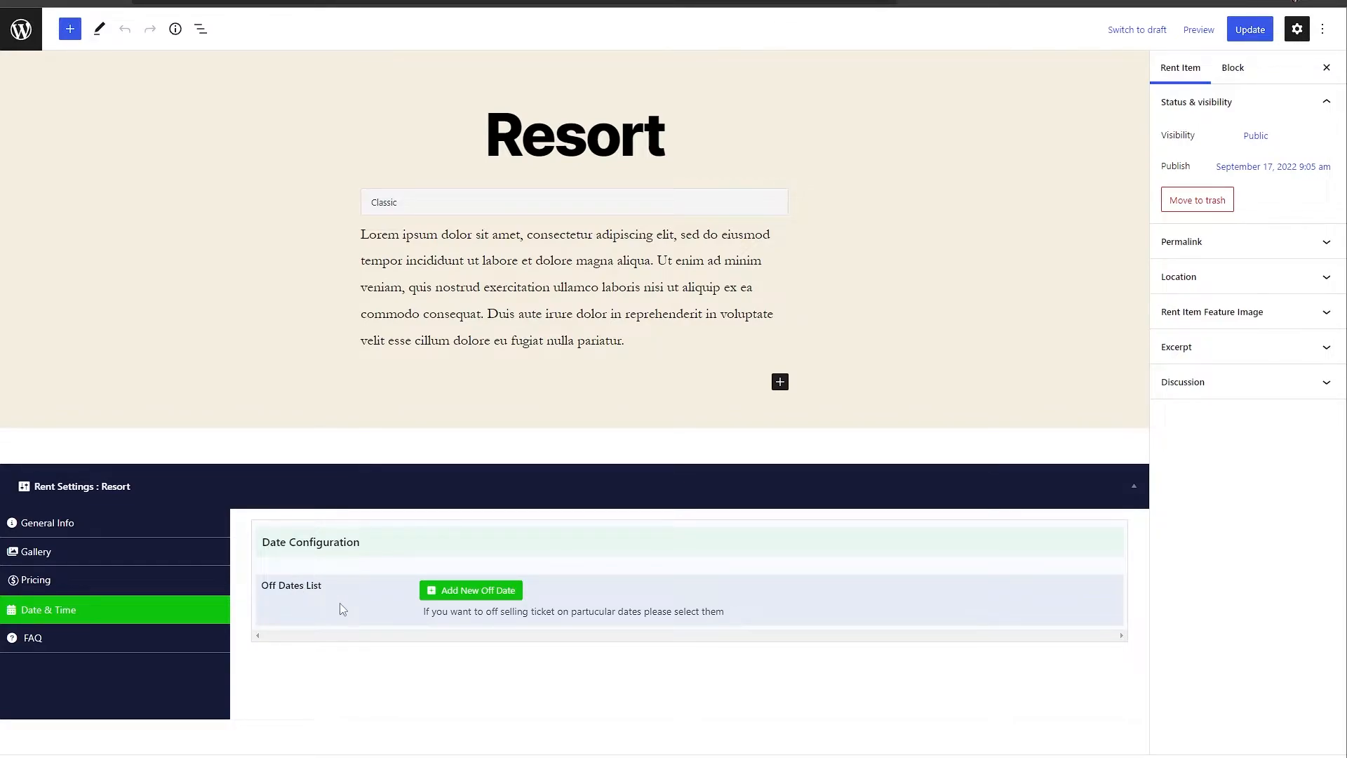
left_click(89, 640)
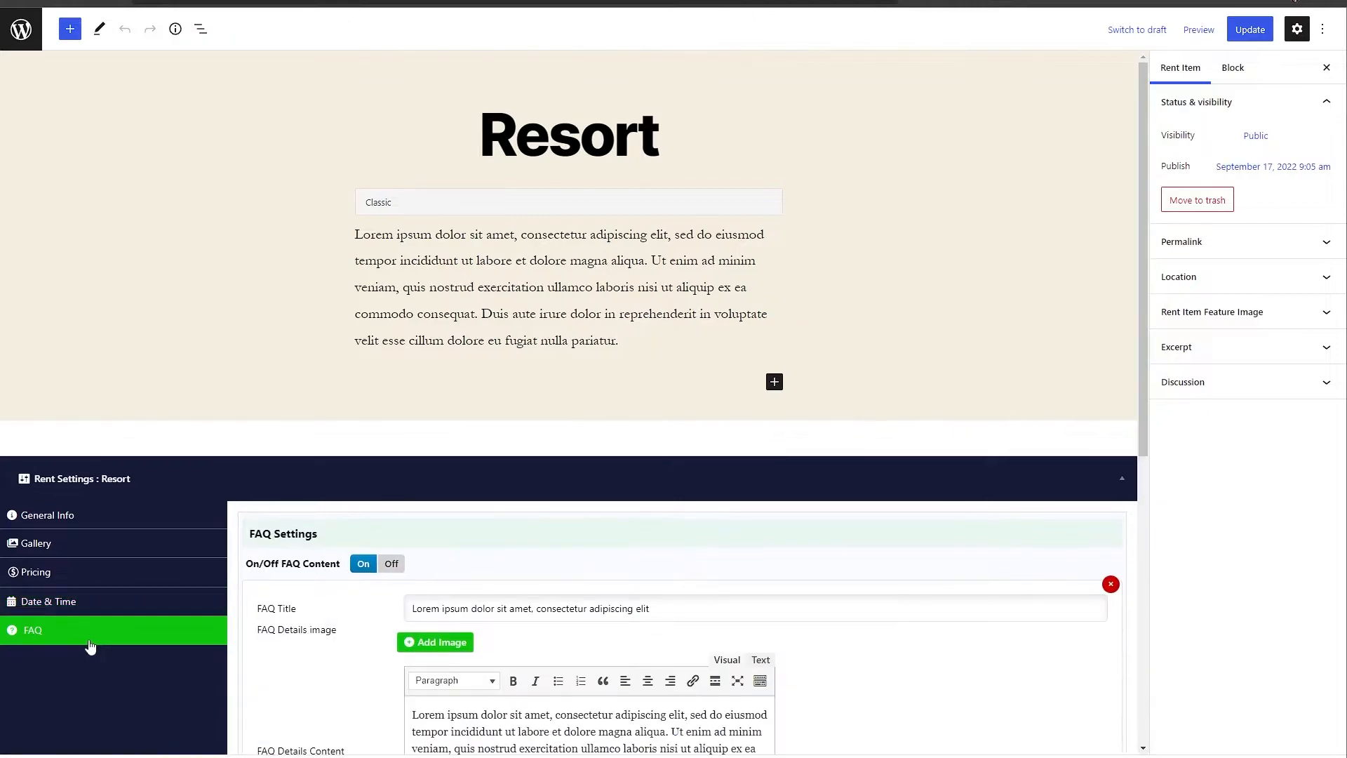
scroll(358, 624, "down", 7)
scroll(353, 602, "up", 6)
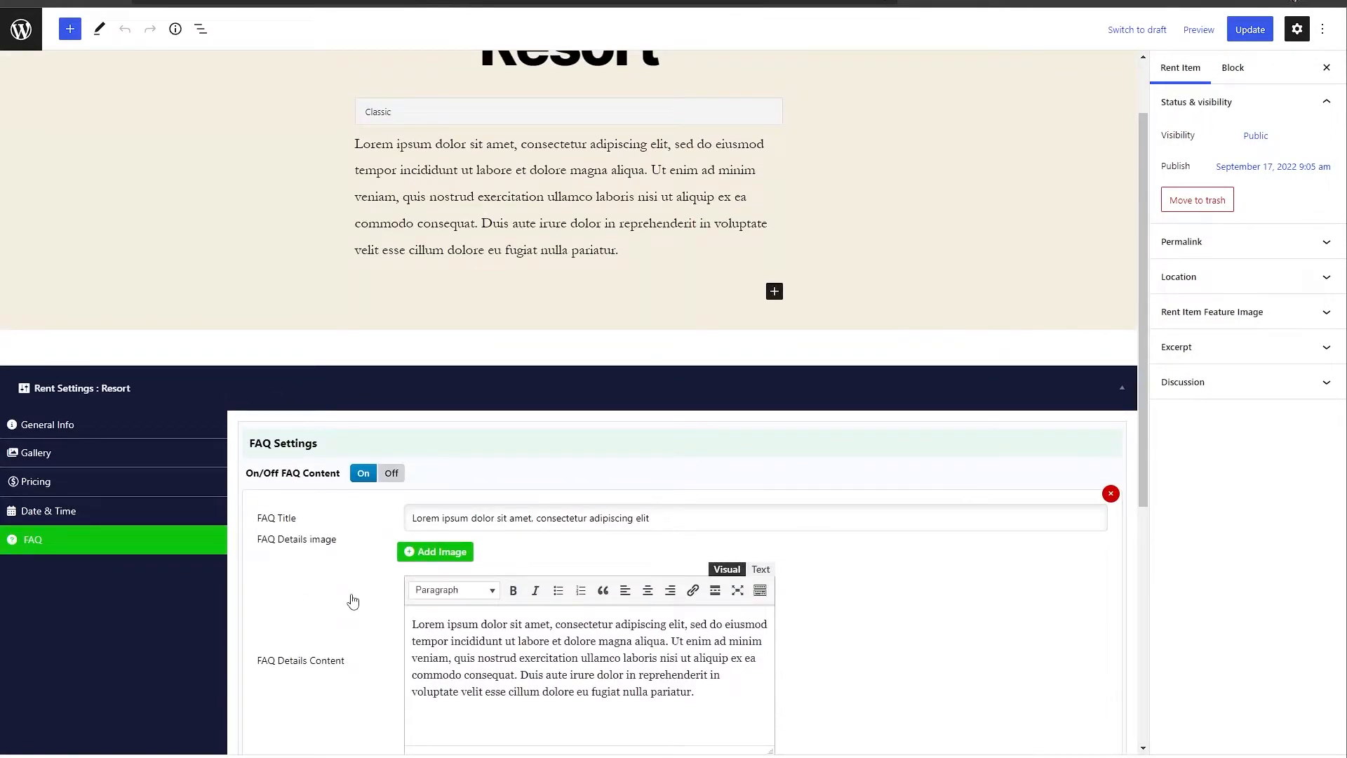
scroll(353, 601, "down", 3)
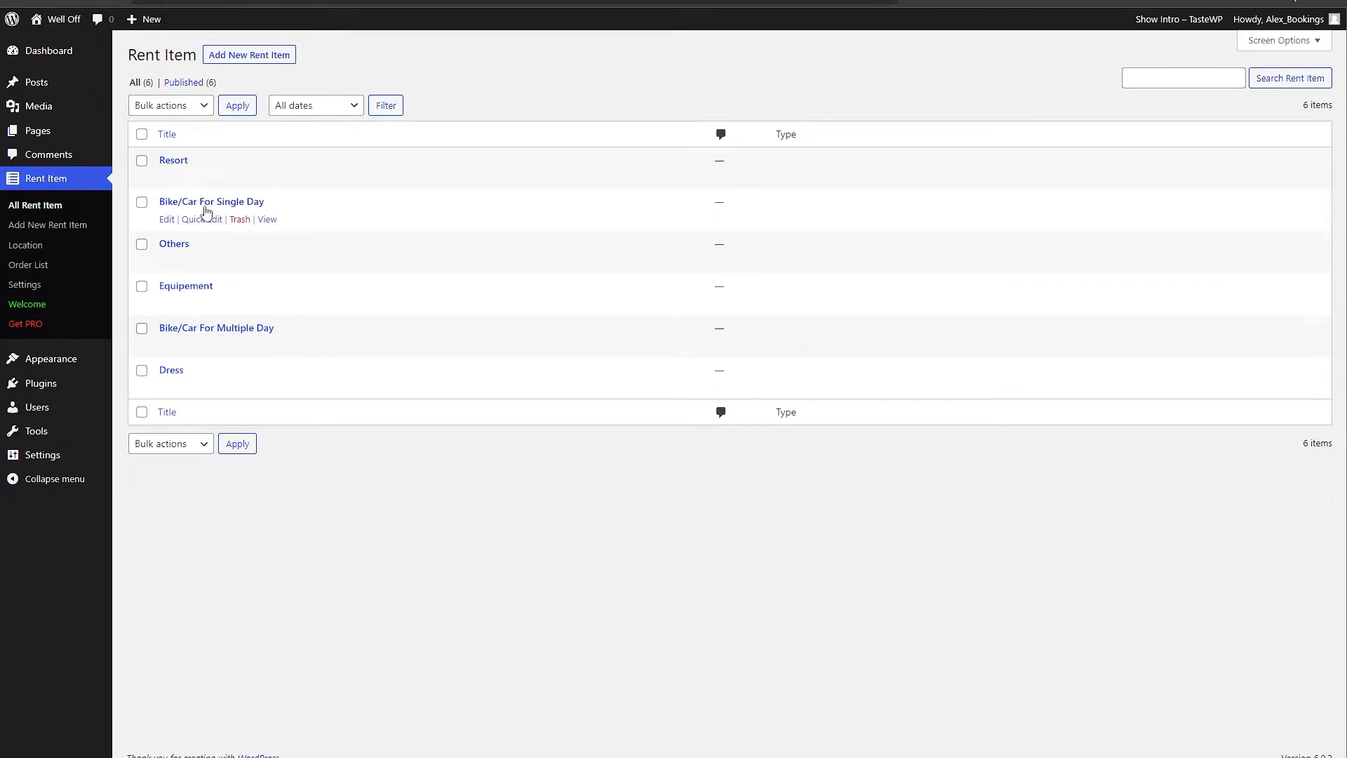
Step: On the Bike/Car For Single Day booking page, choose September 21, 2022 at 12:30 PM and add one One Hour Rental
left_click(210, 205)
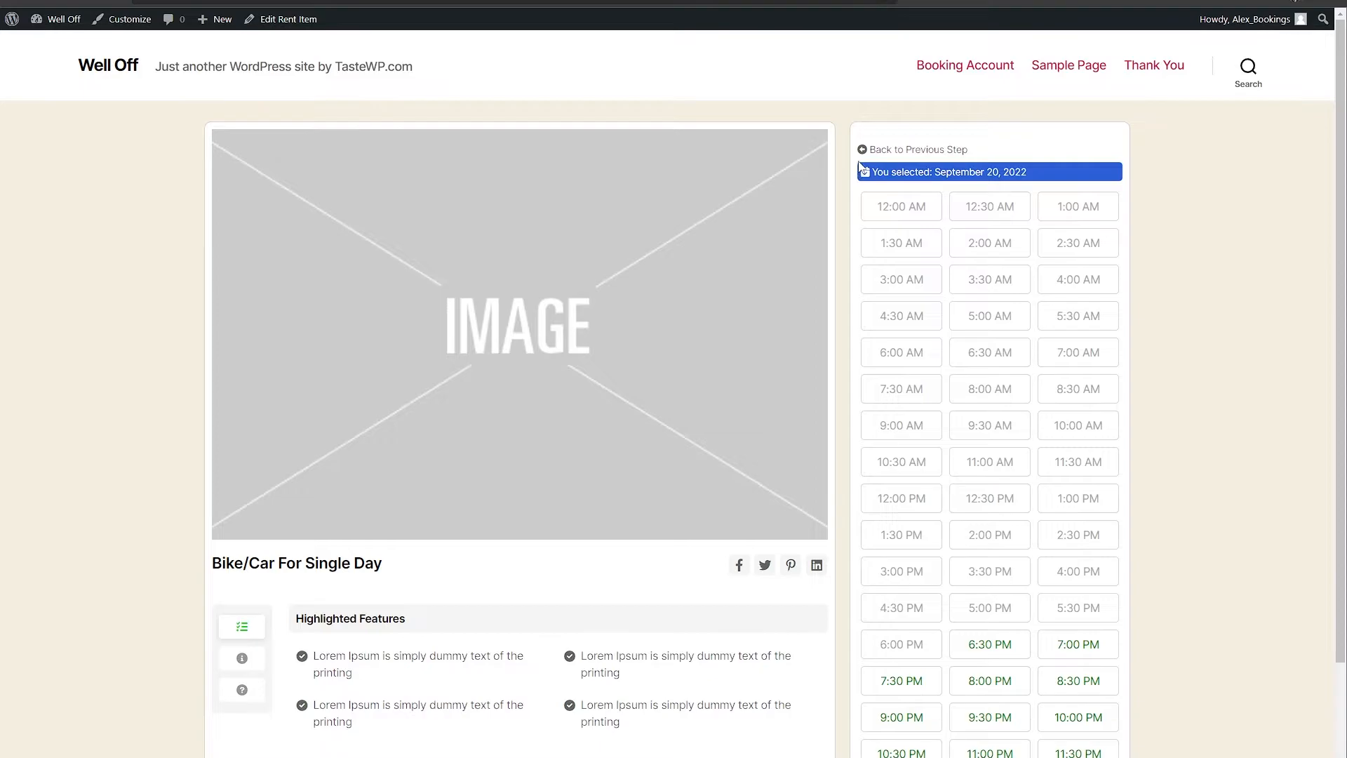
left_click(862, 149)
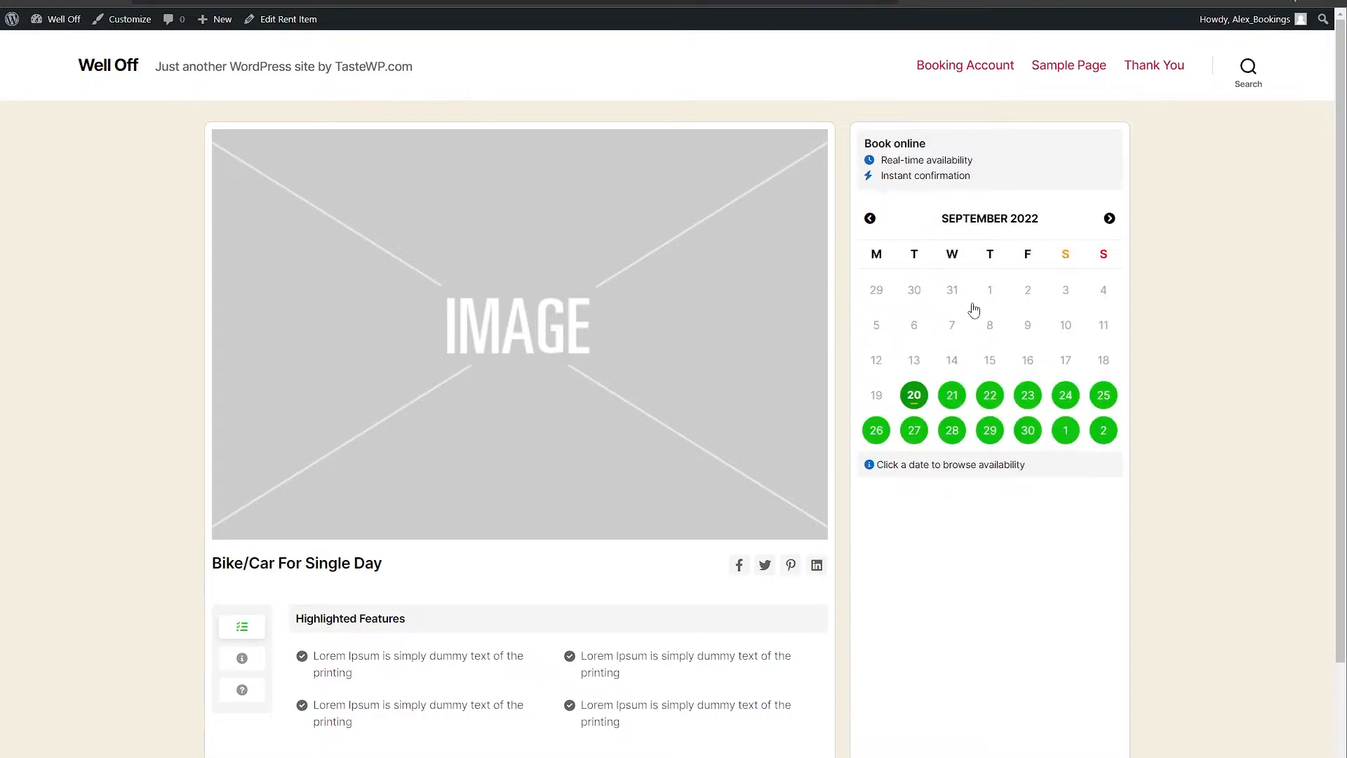
left_click(956, 407)
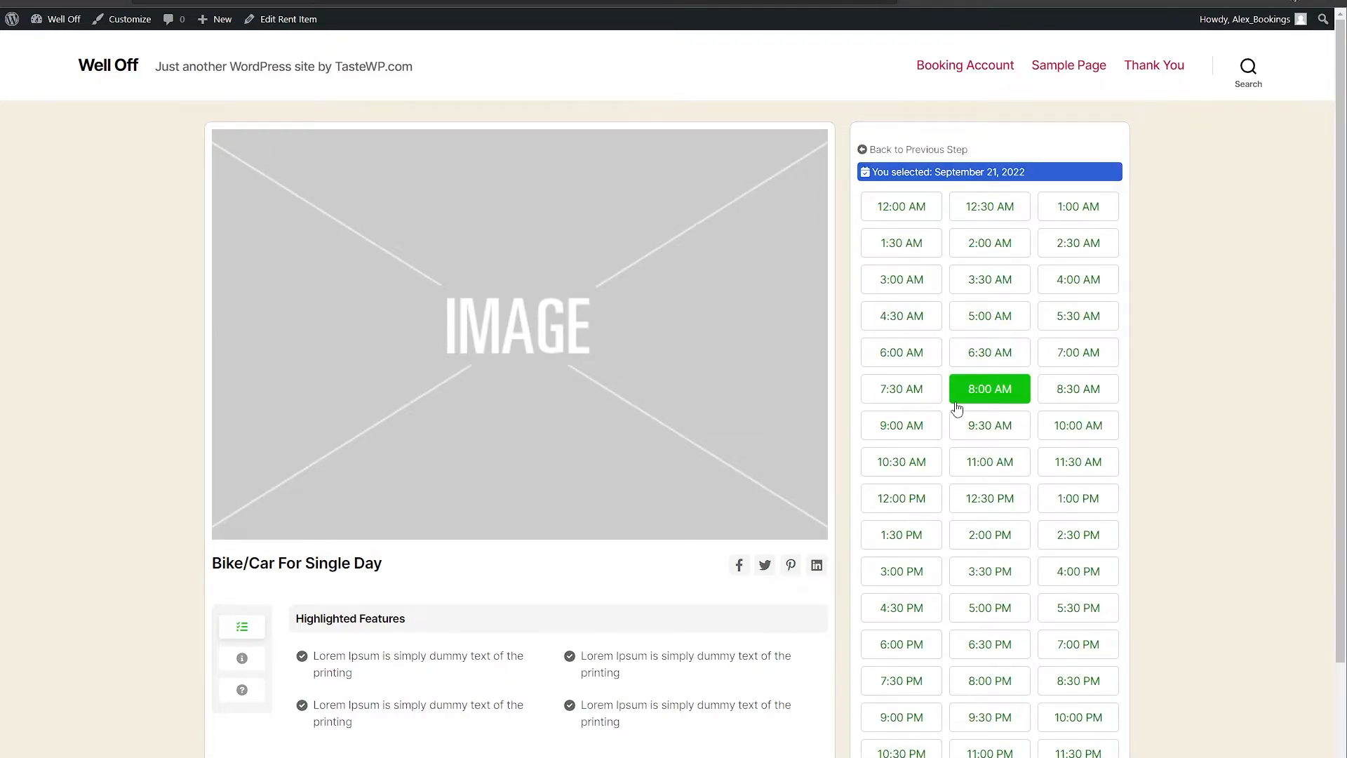
scroll(979, 386, "down", 1)
left_click(983, 391)
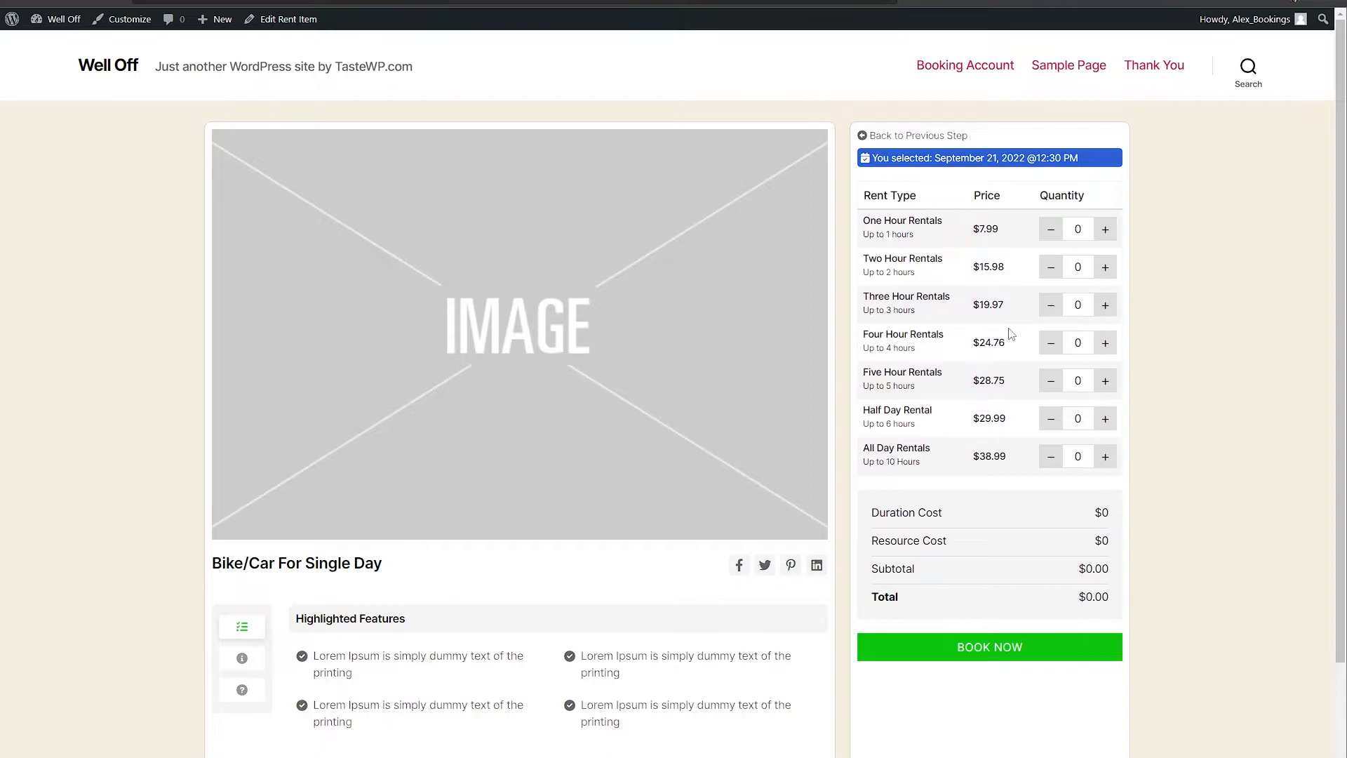
left_click(1106, 228)
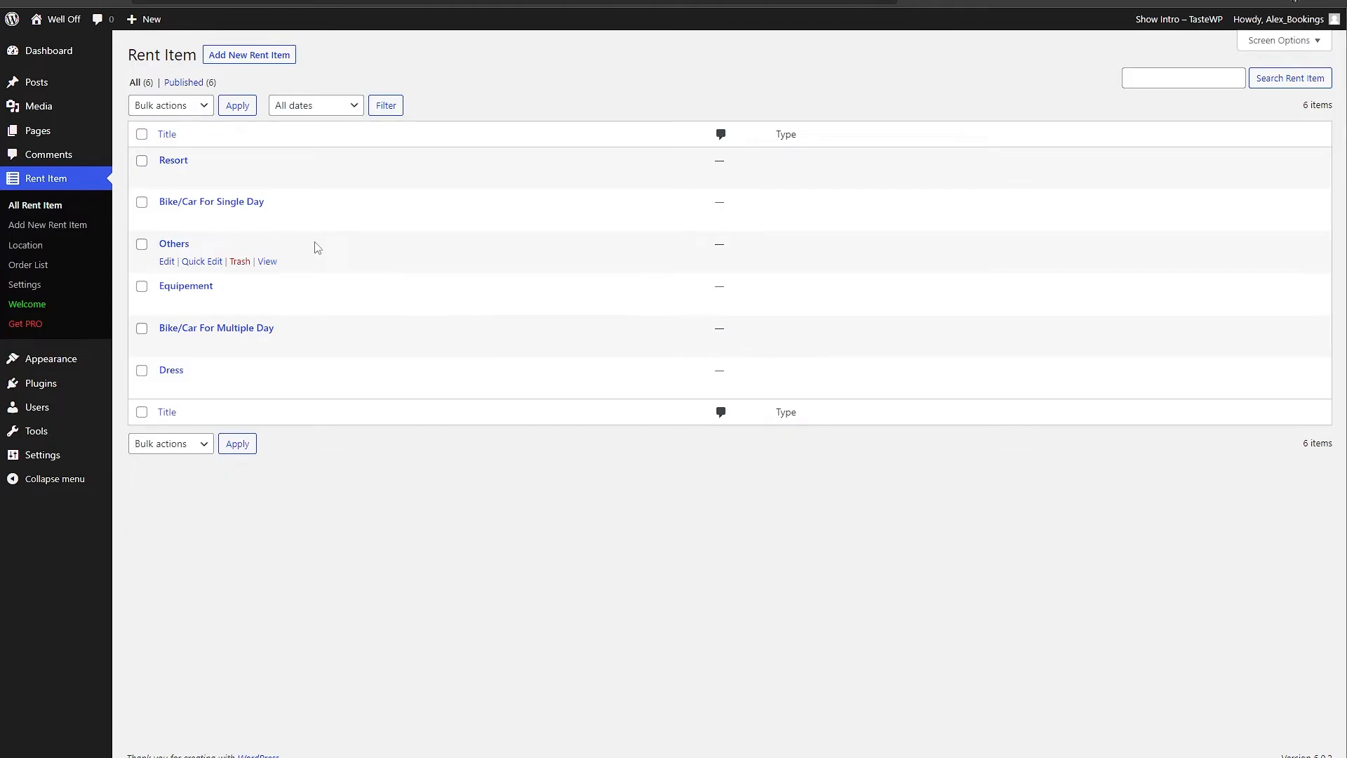
Step: Open the Bike/Car For Multiple Day rent item for editing and preview its booking page in a new tab
mouse_move(241, 331)
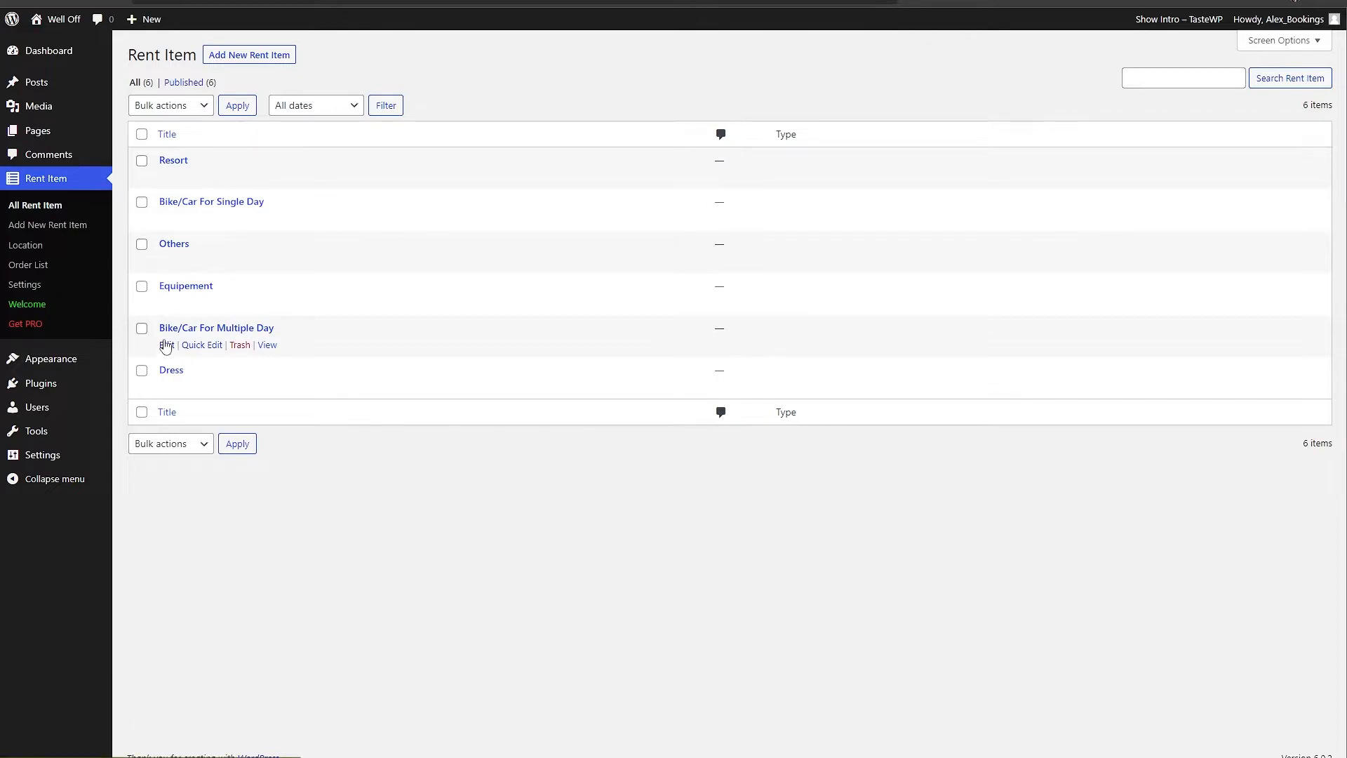
left_click(221, 328)
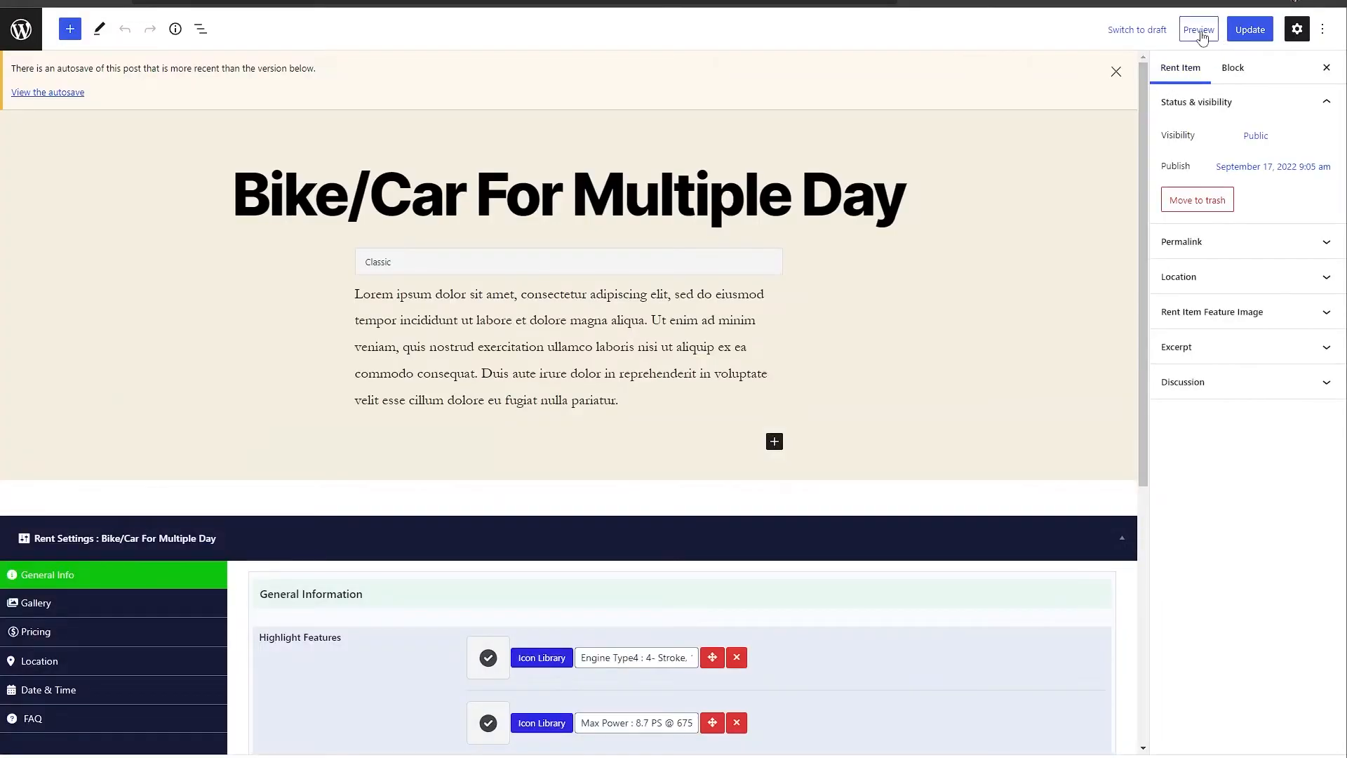
left_click(1199, 29)
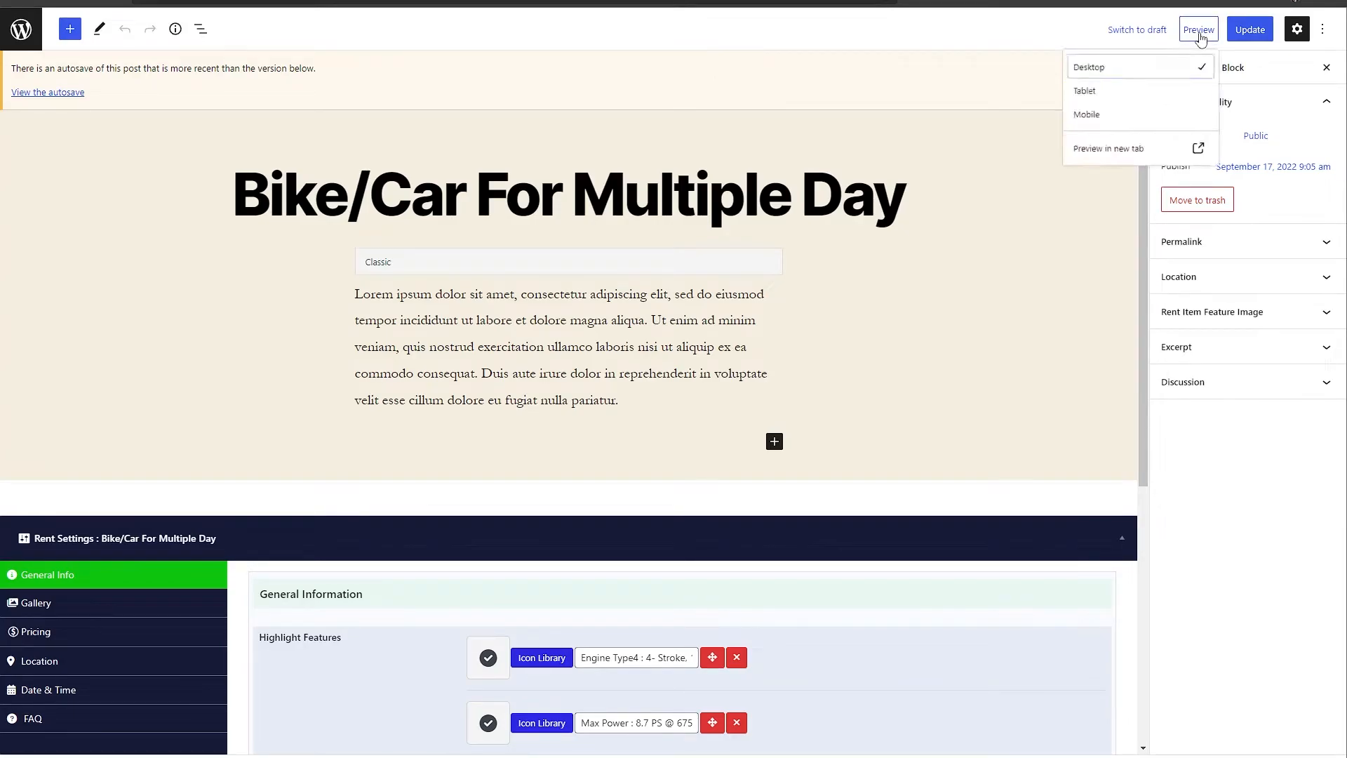
left_click(1127, 135)
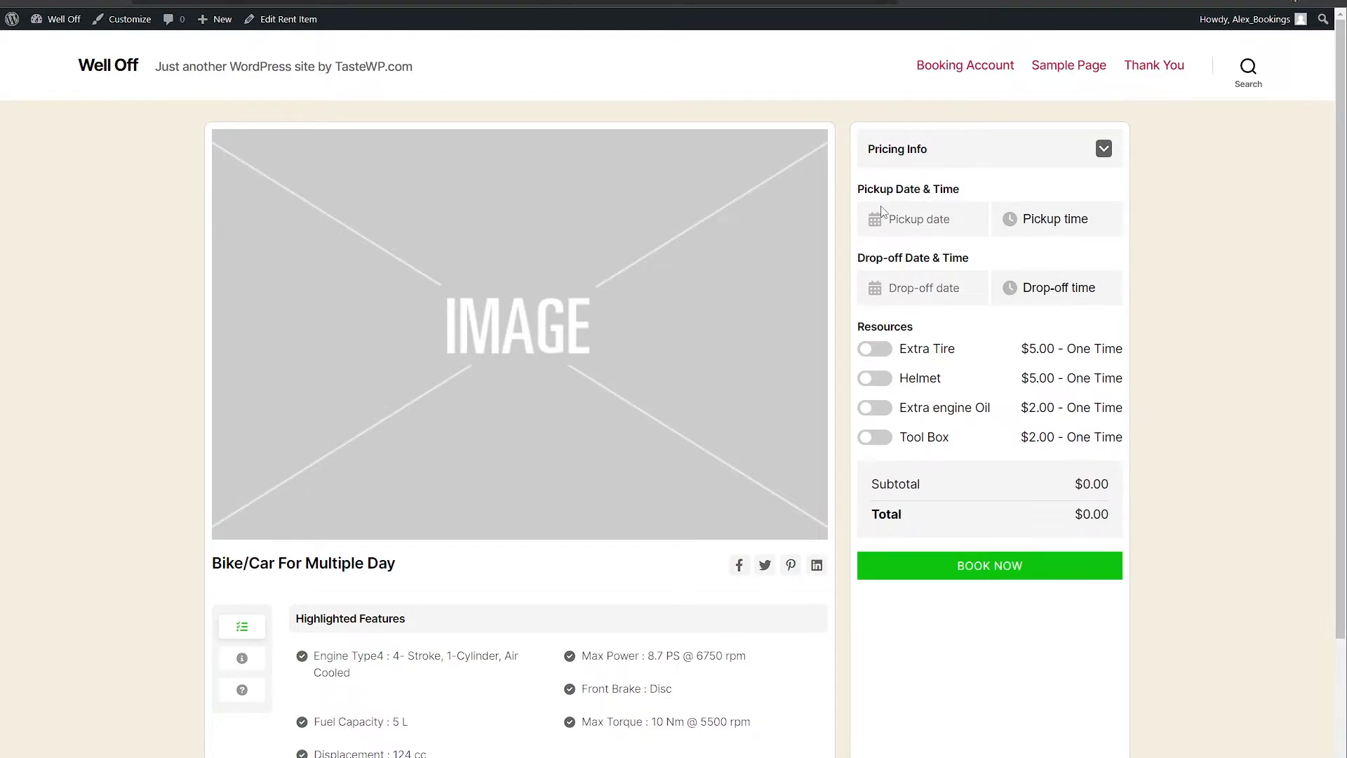
Step: On the Bike/Car For Multiple Day booking page, choose September 20, 2022 as the pickup date and open the drop-off date selection
left_click(910, 212)
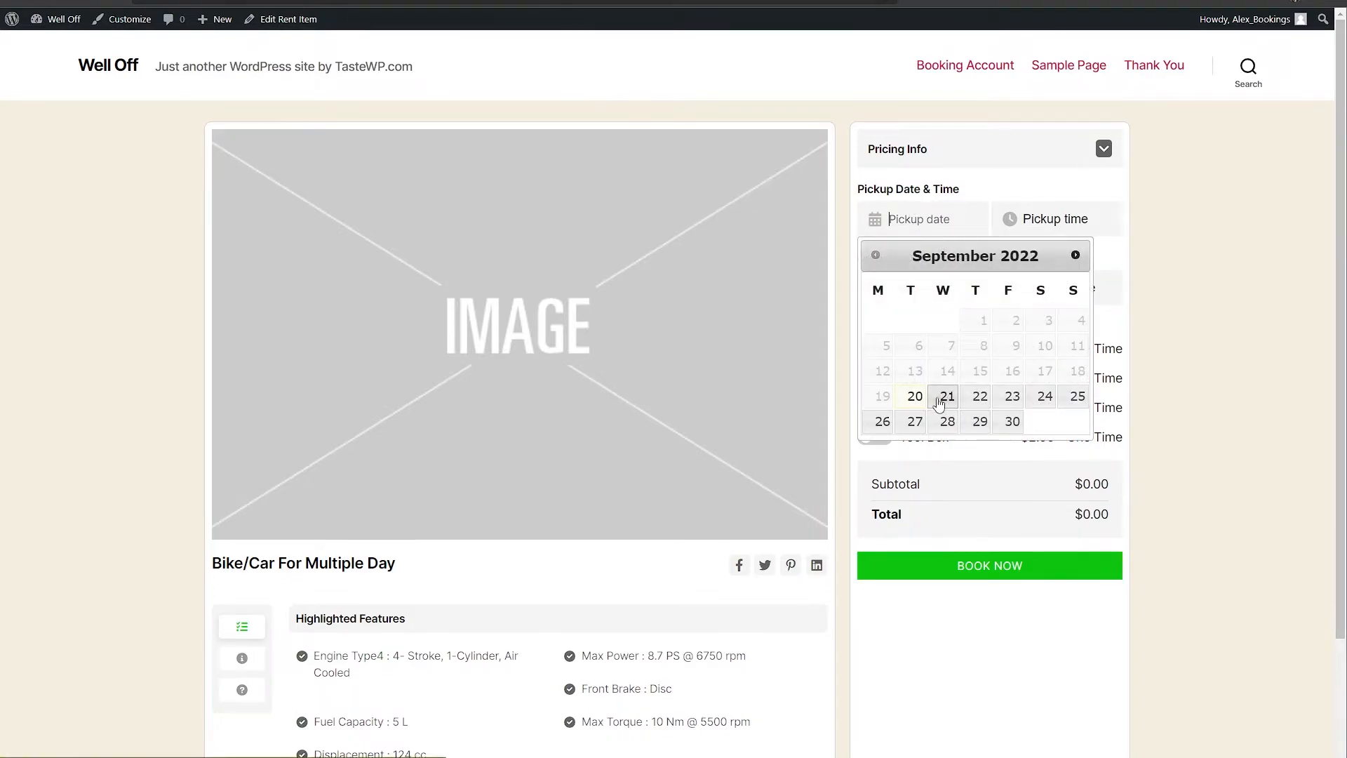
left_click(918, 405)
left_click(919, 290)
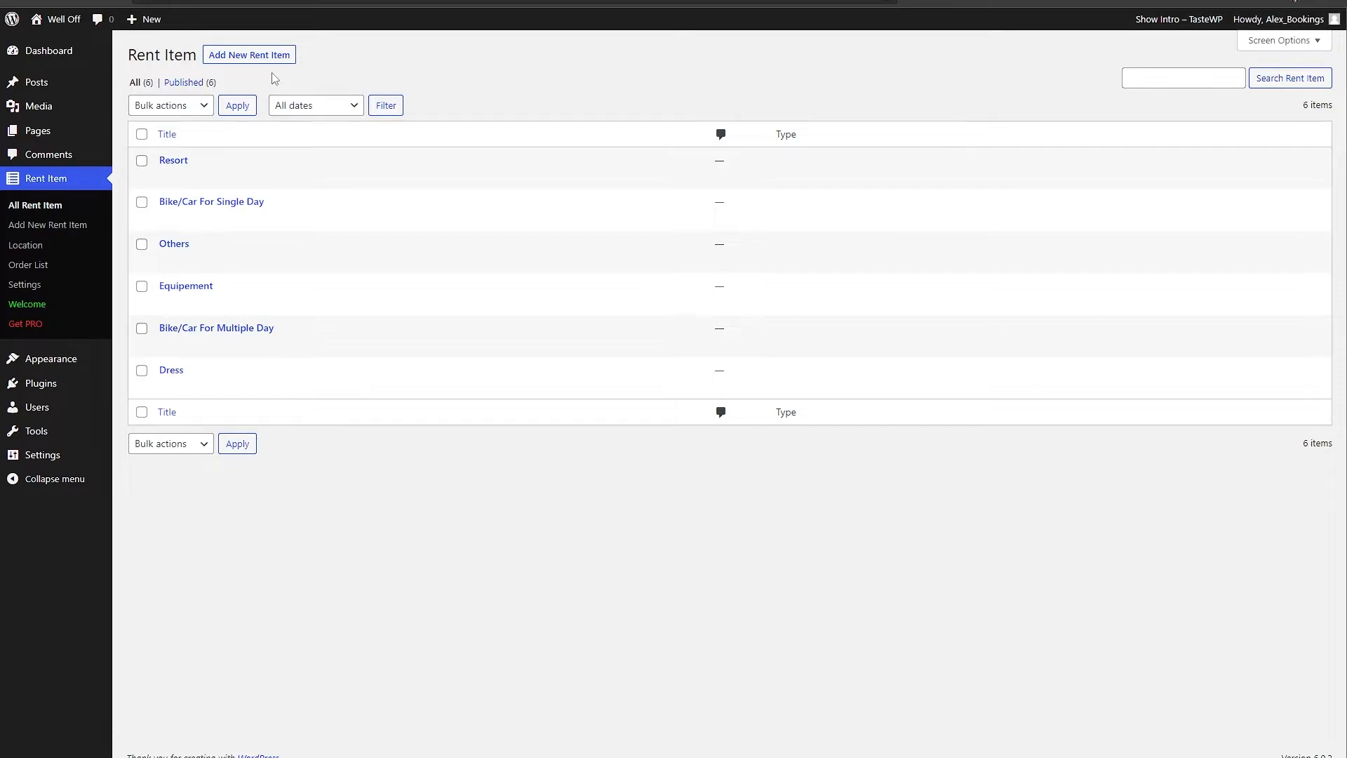
Step: Open the rental plugin's settings and look over its general, translation and style settings
mouse_move(309, 185)
left_click(29, 293)
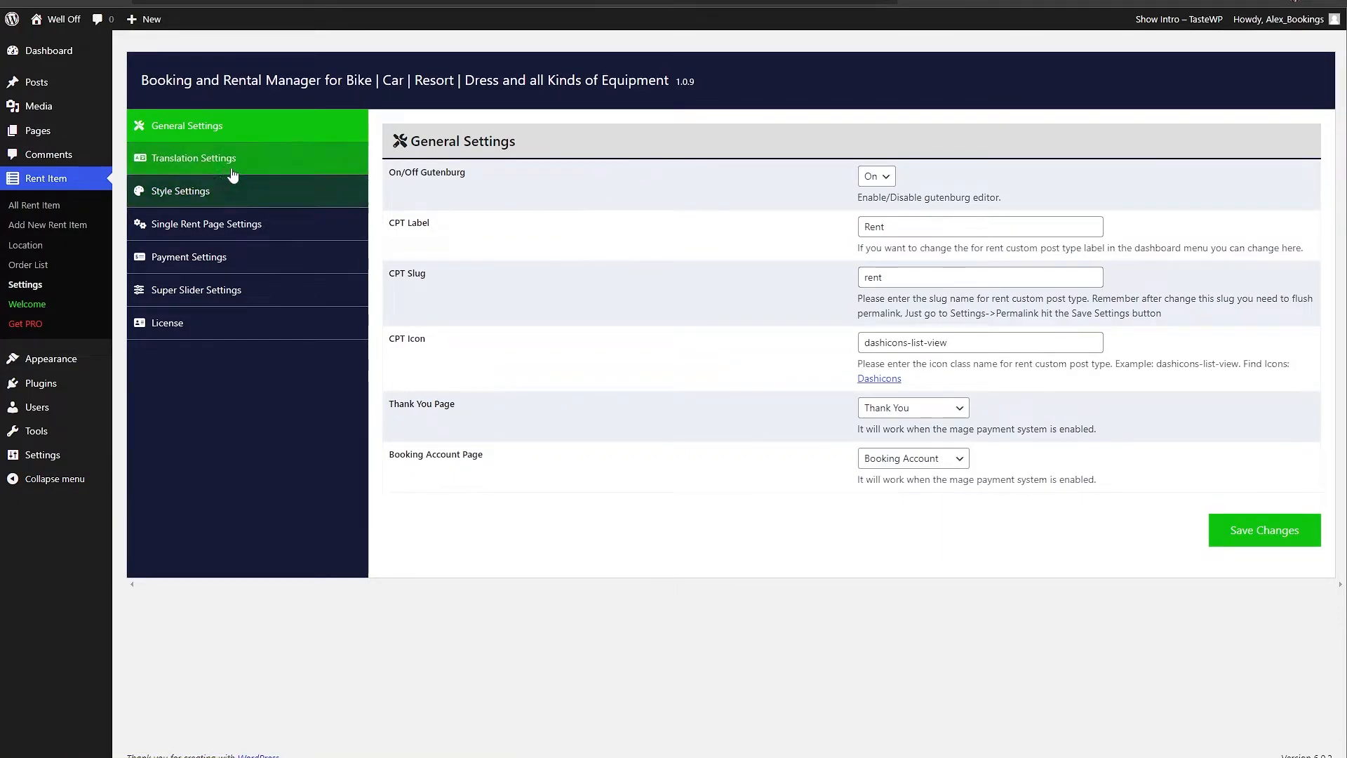
left_click(209, 168)
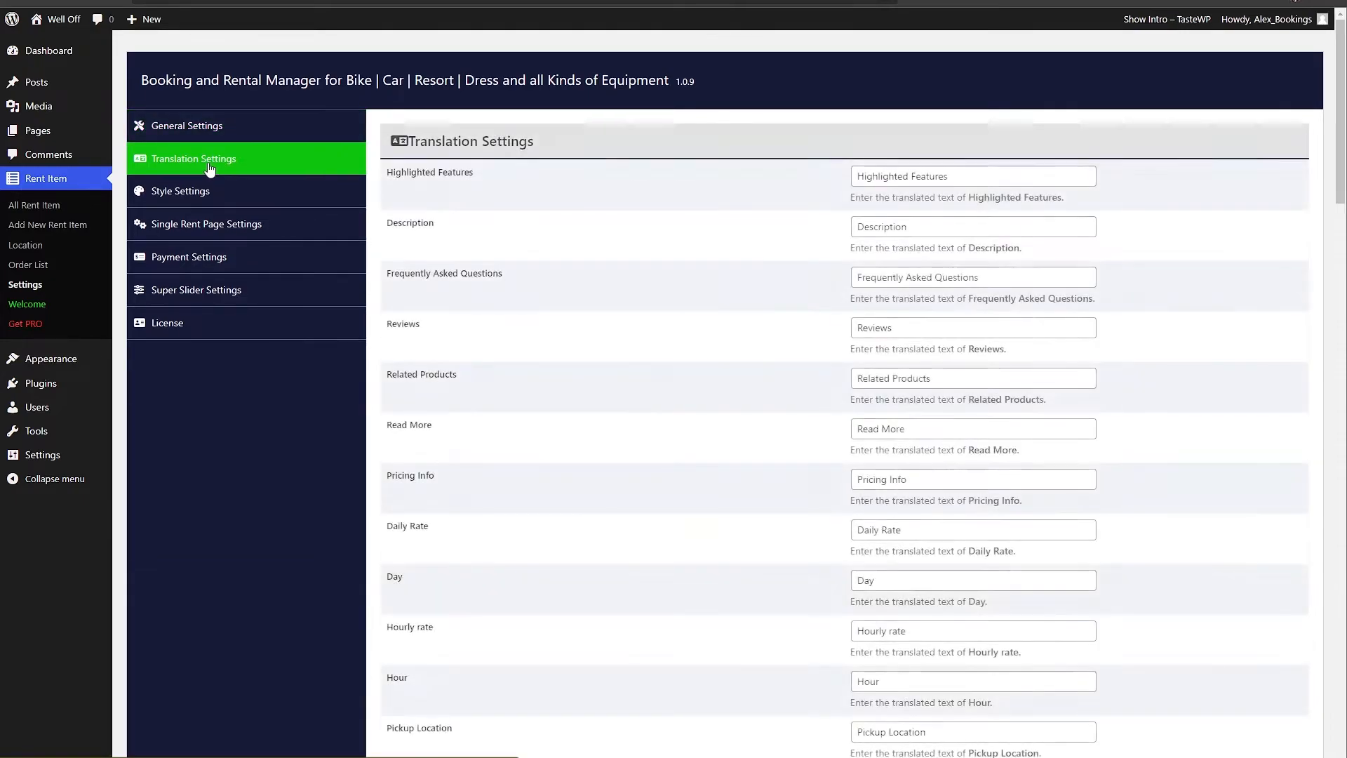
scroll(723, 209, "down", 5)
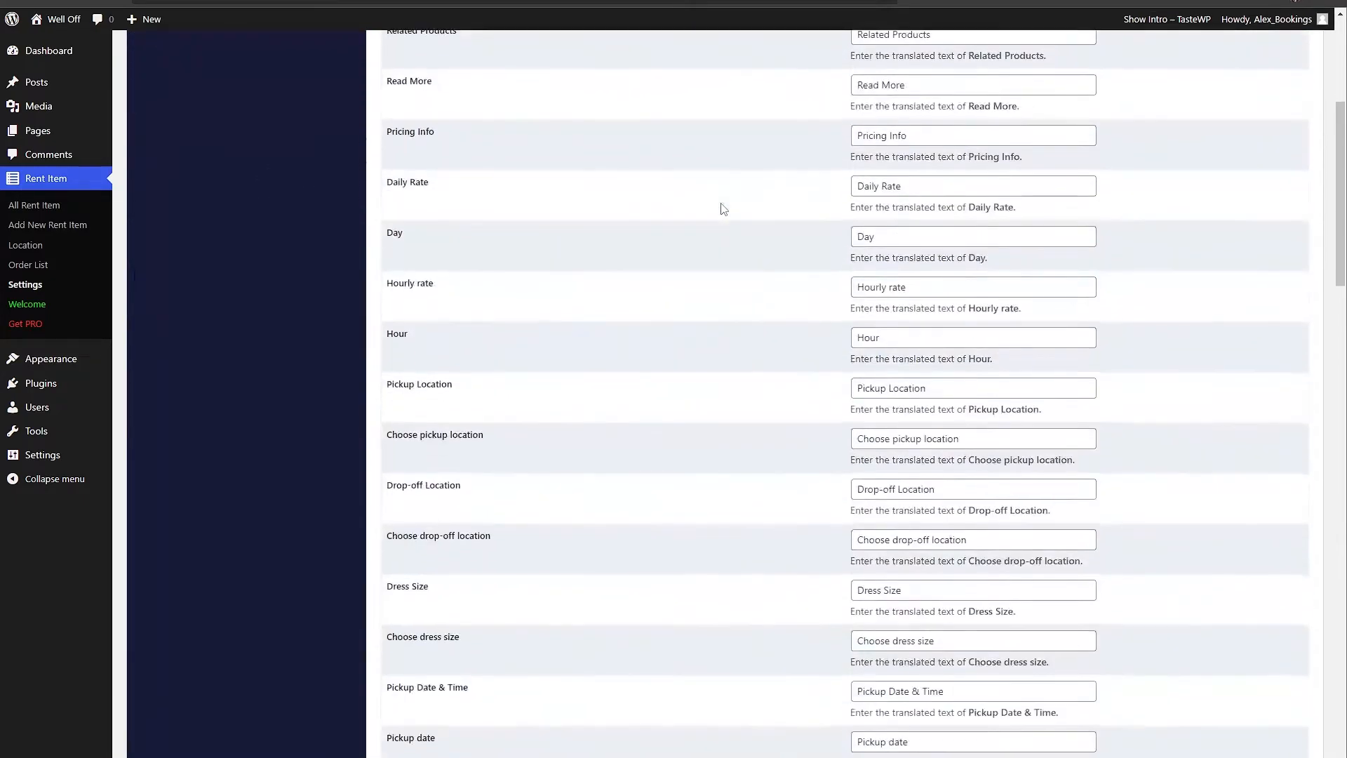
scroll(414, 270, "up", 5)
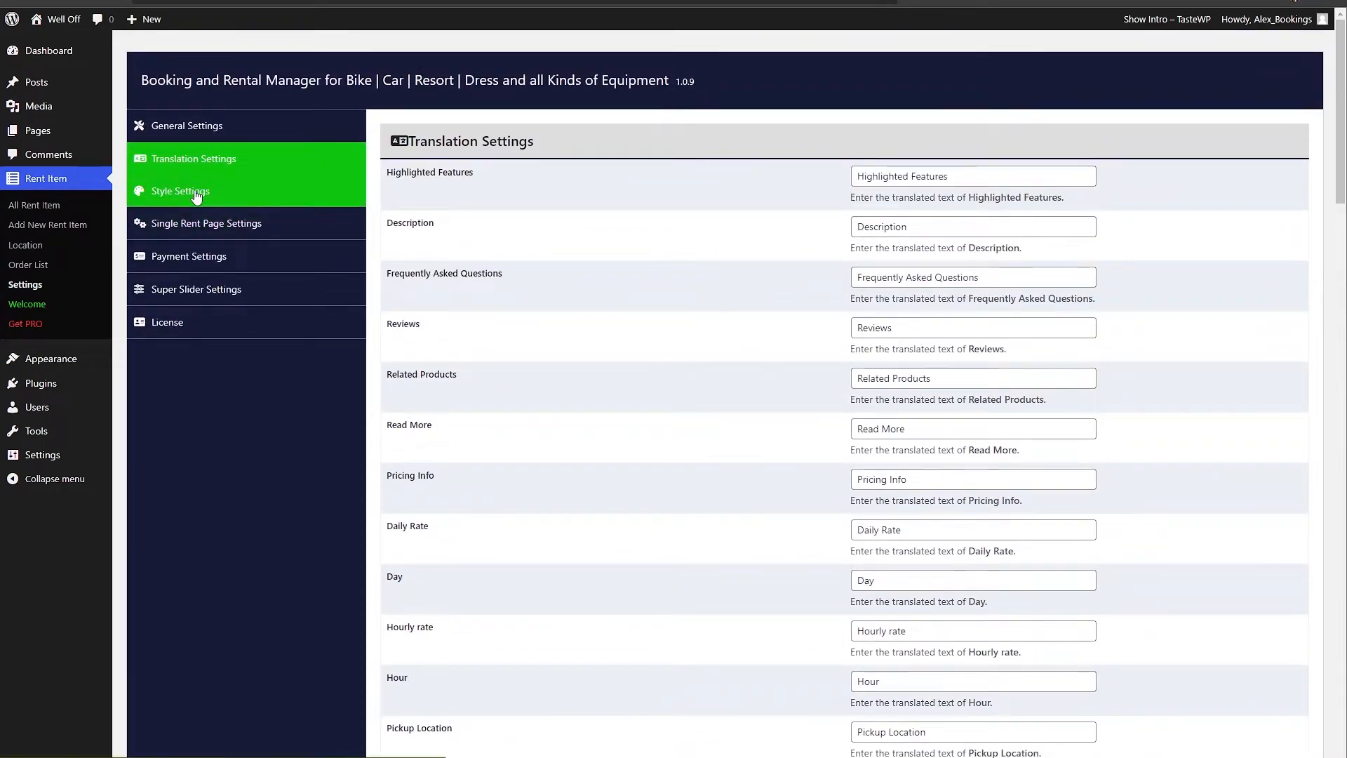
left_click(197, 196)
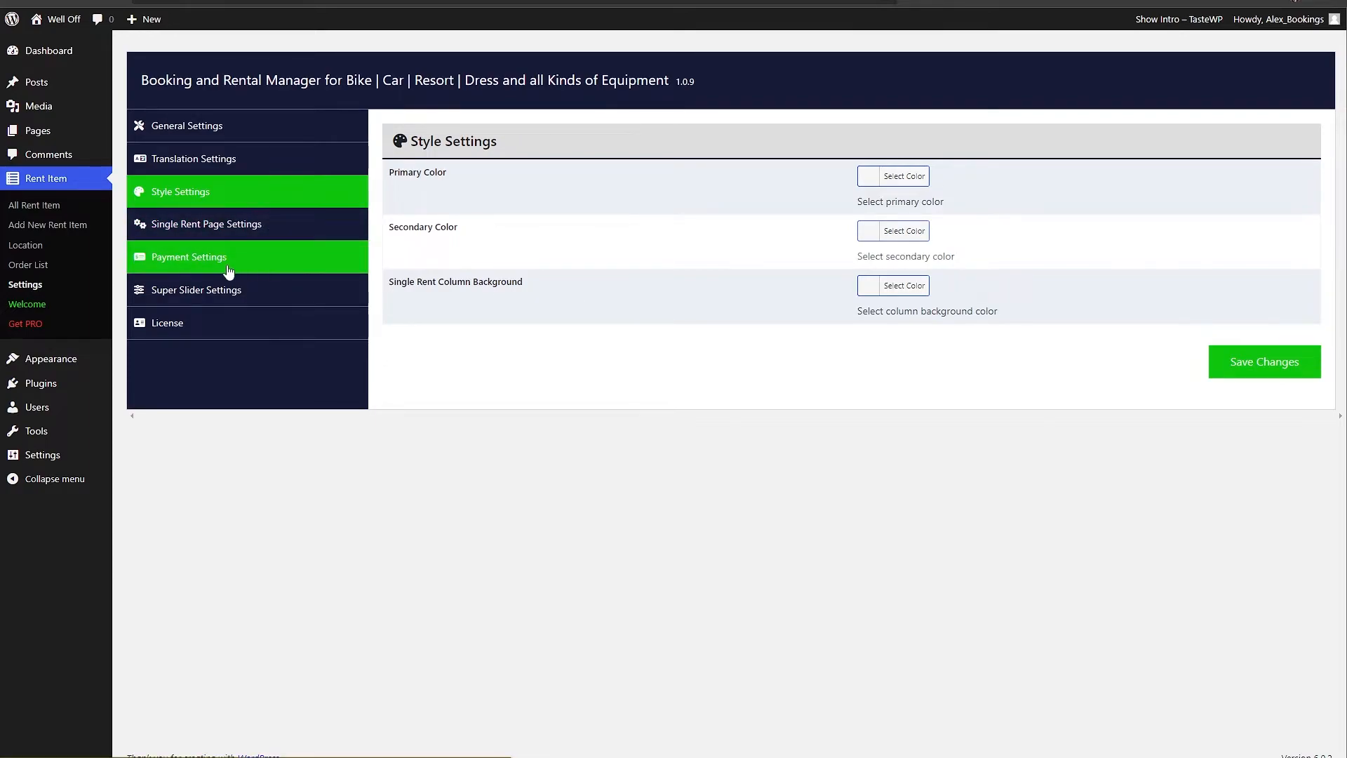
Step: Examine the plugin's payment settings and available payment systems, keeping Mage Payment System selected
left_click(252, 268)
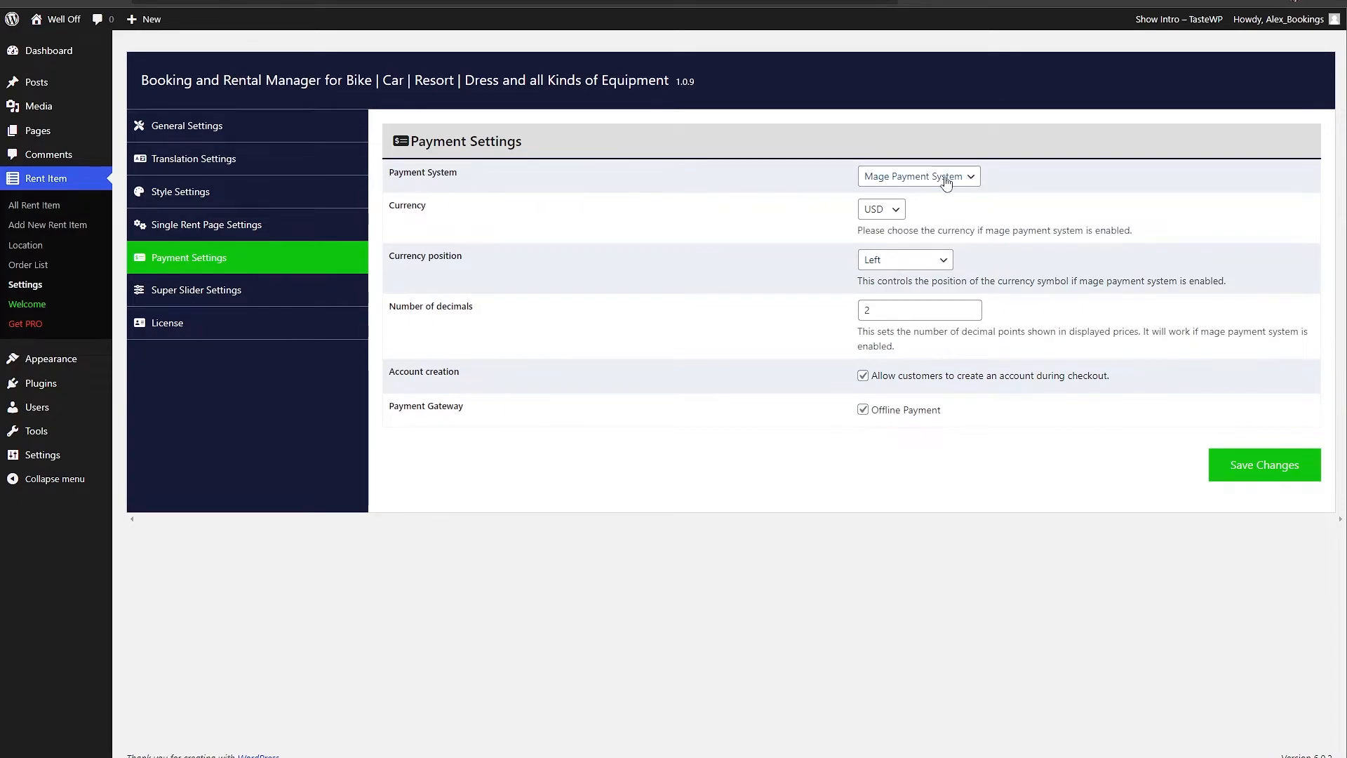
left_click(949, 180)
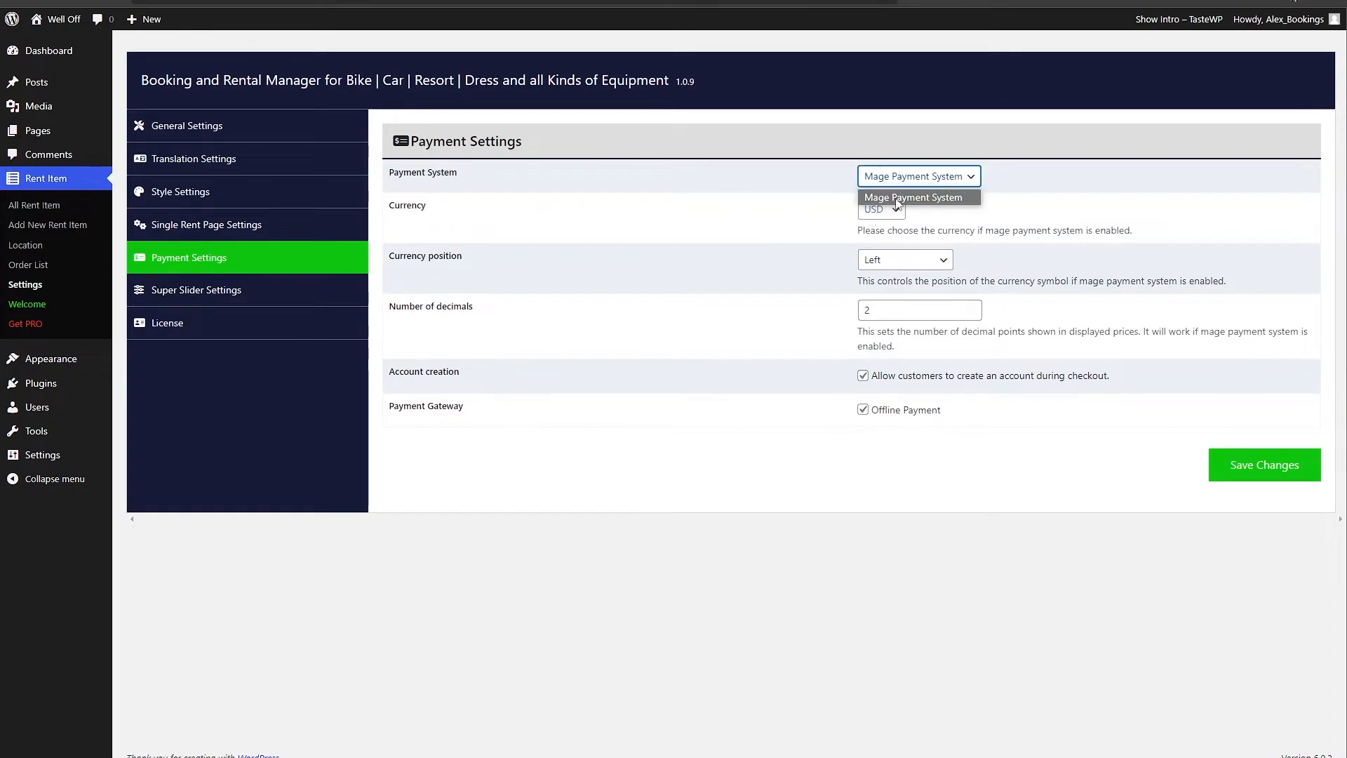
left_click(947, 195)
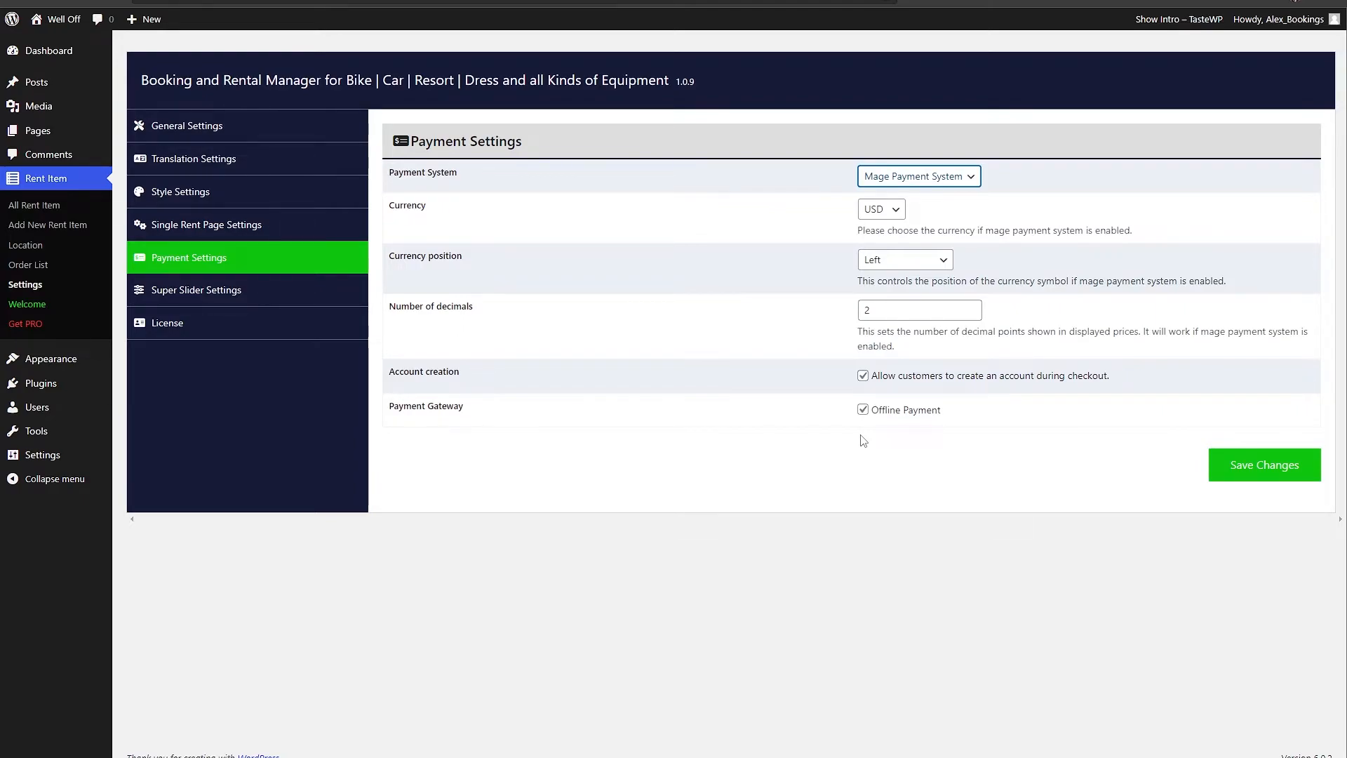
Step: Open the Resort order from the order list, set its status to Completed and update the order
left_click(39, 271)
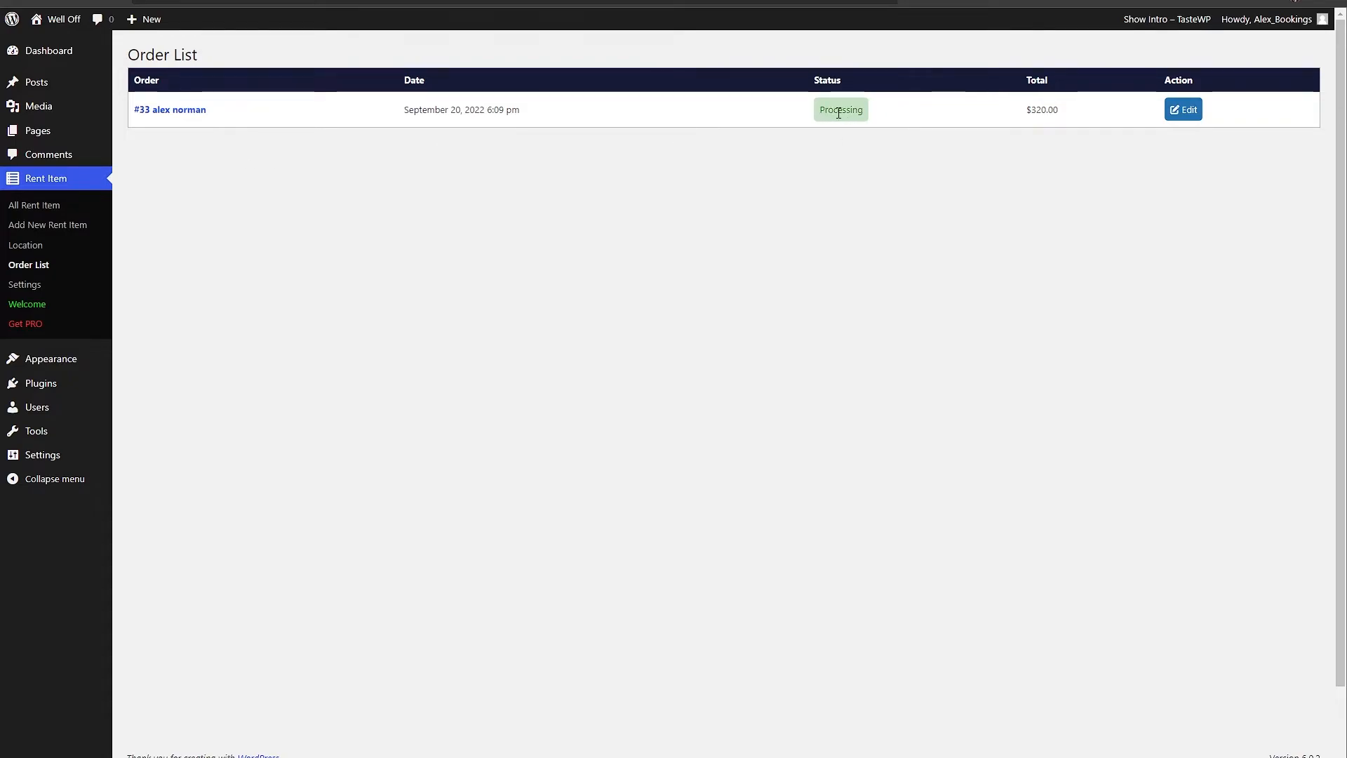
left_click(1186, 111)
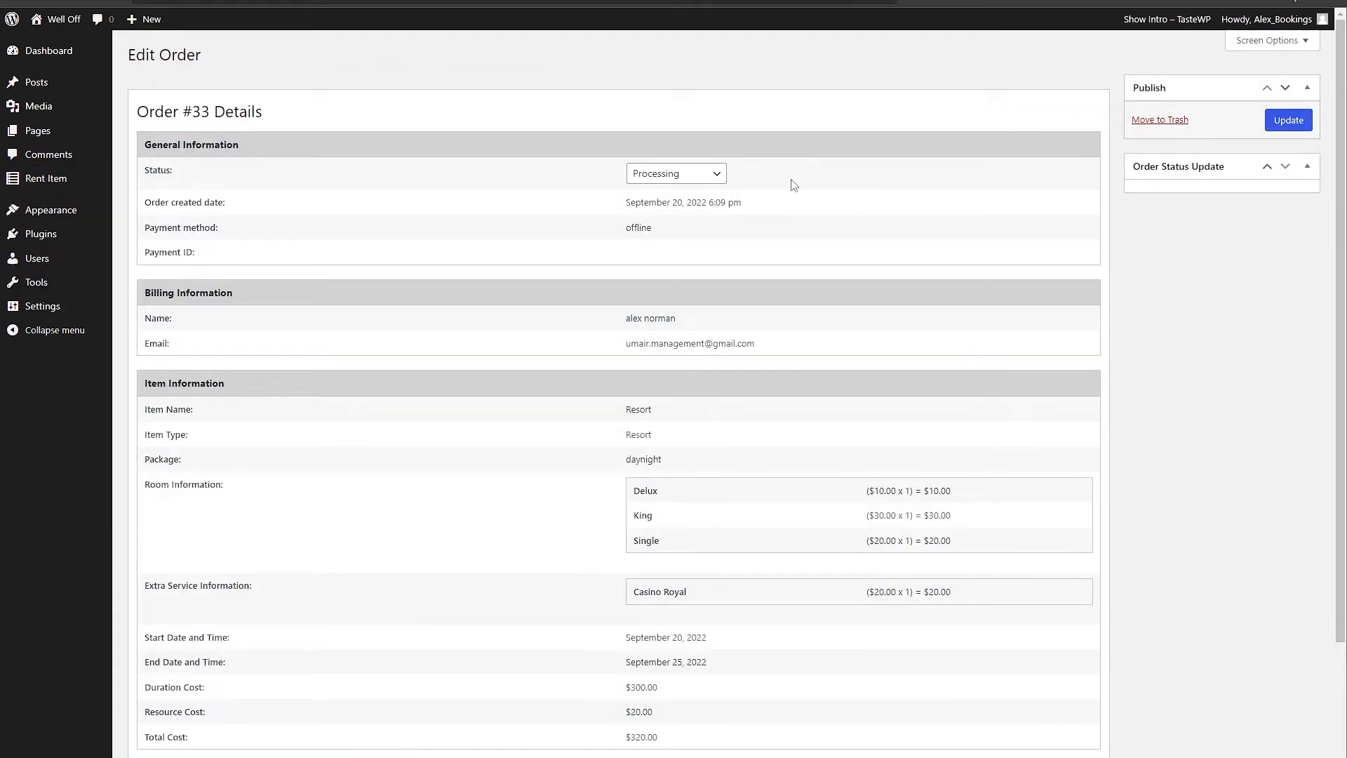
left_click(657, 176)
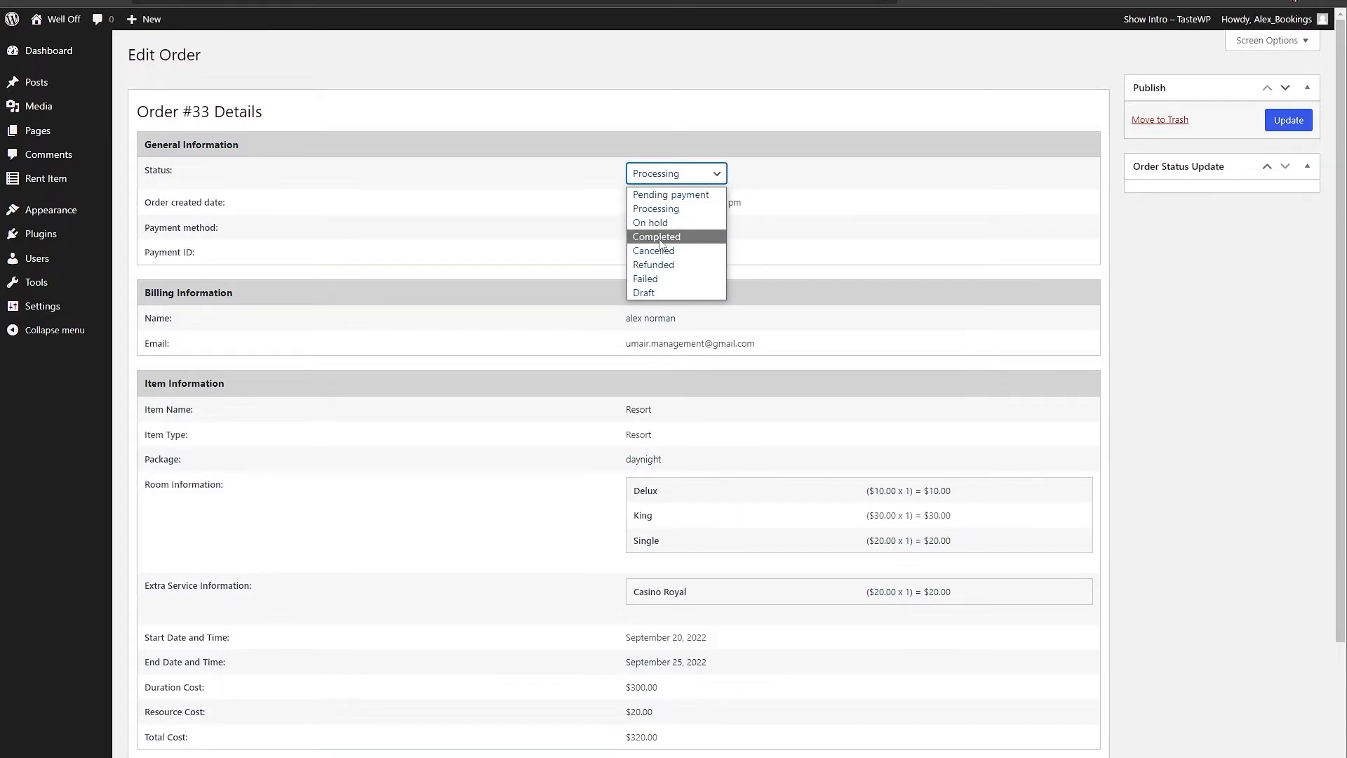
left_click(660, 237)
left_click(1267, 118)
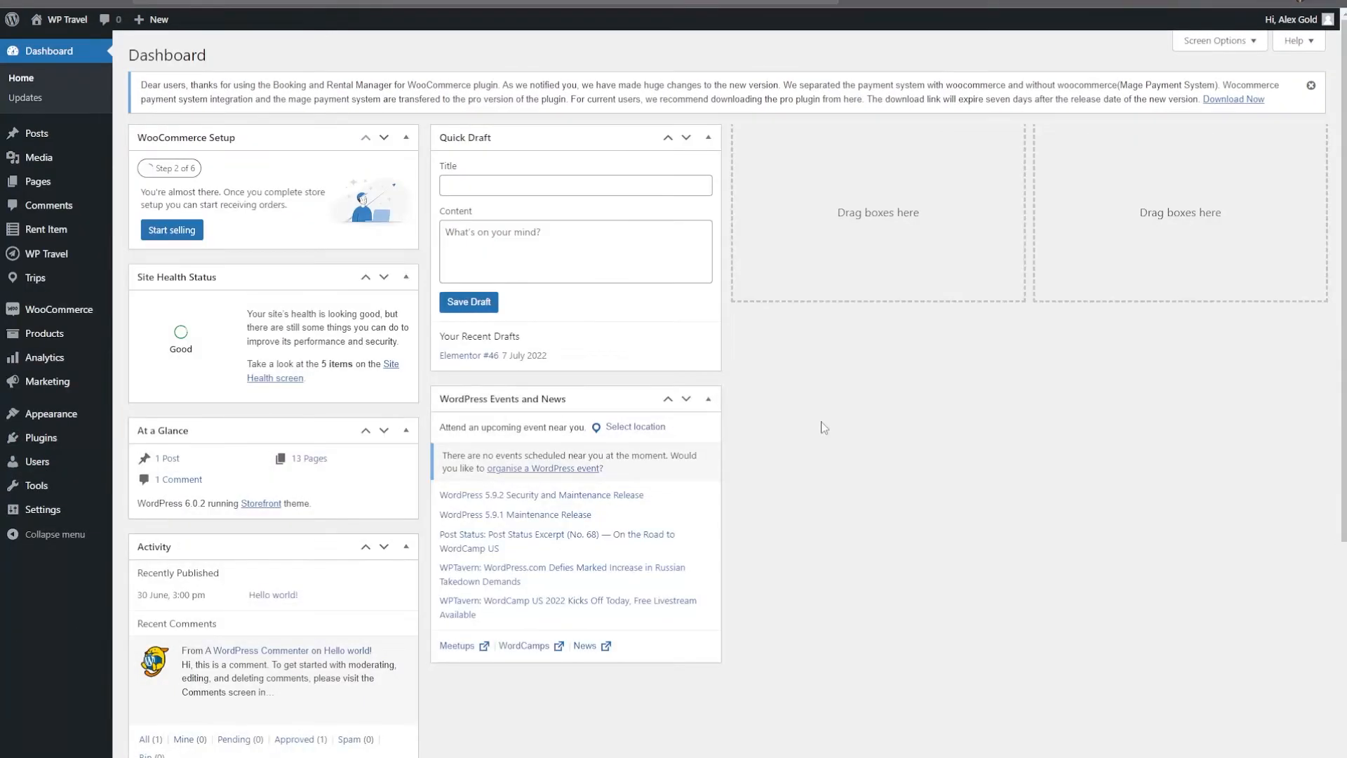
Step: On the WP Travel site, upload booking-and-rental-manager-for-woocommerce-pro.zip as a new plugin, install it and activate it
mouse_move(46, 447)
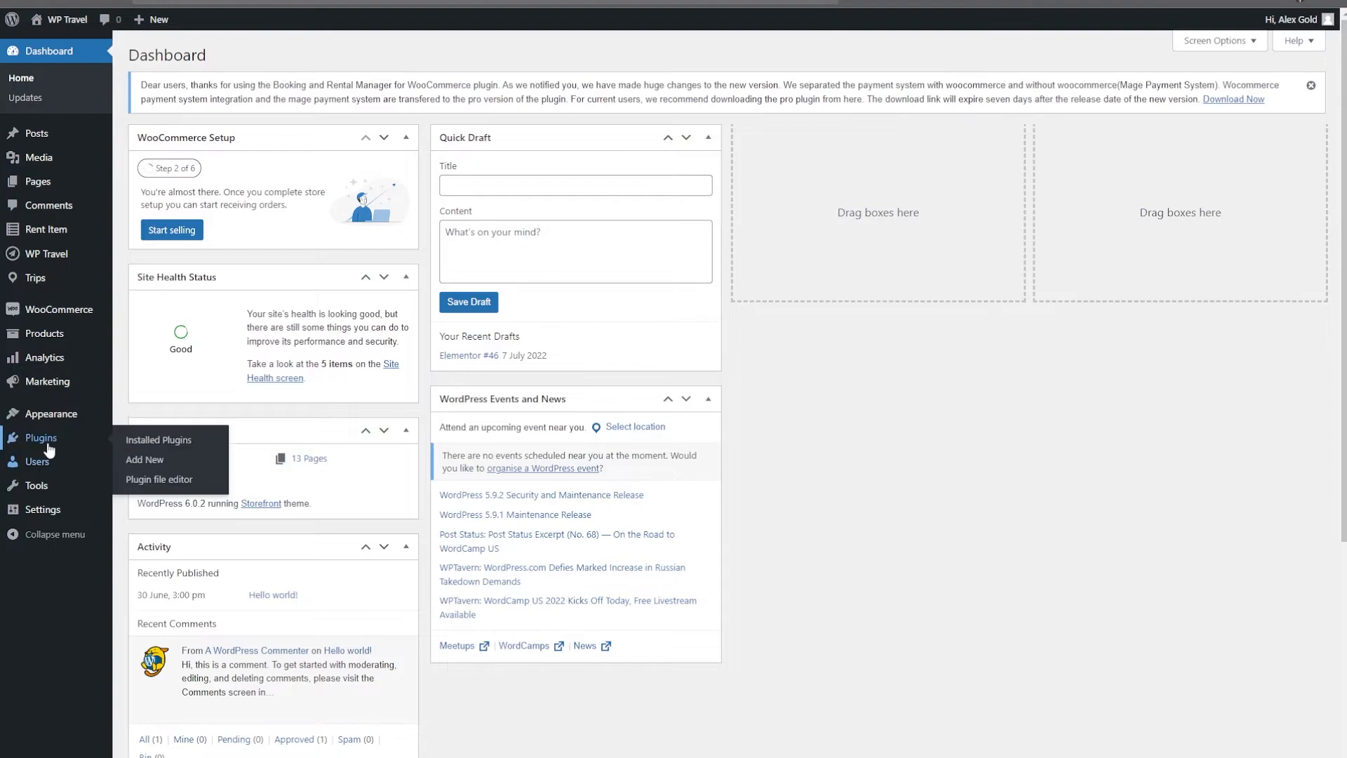
left_click(145, 460)
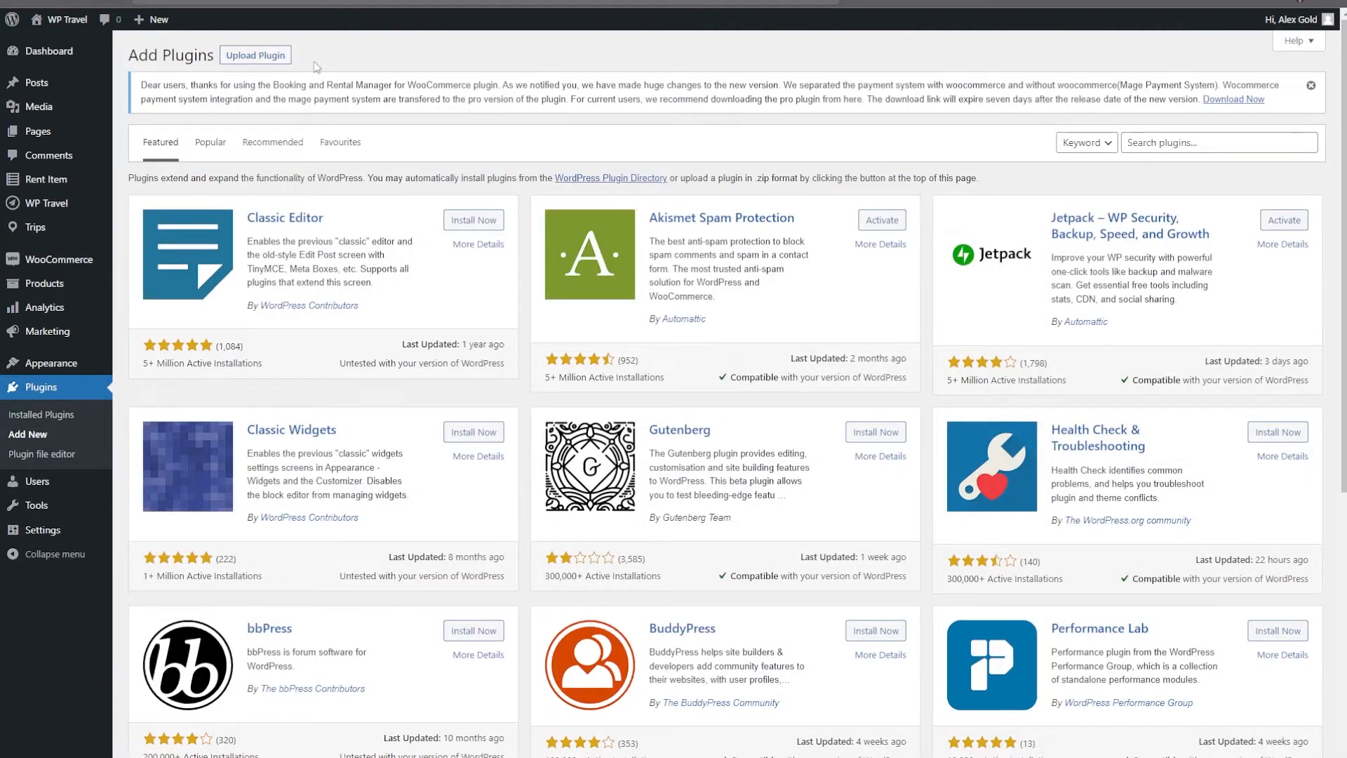
left_click(257, 59)
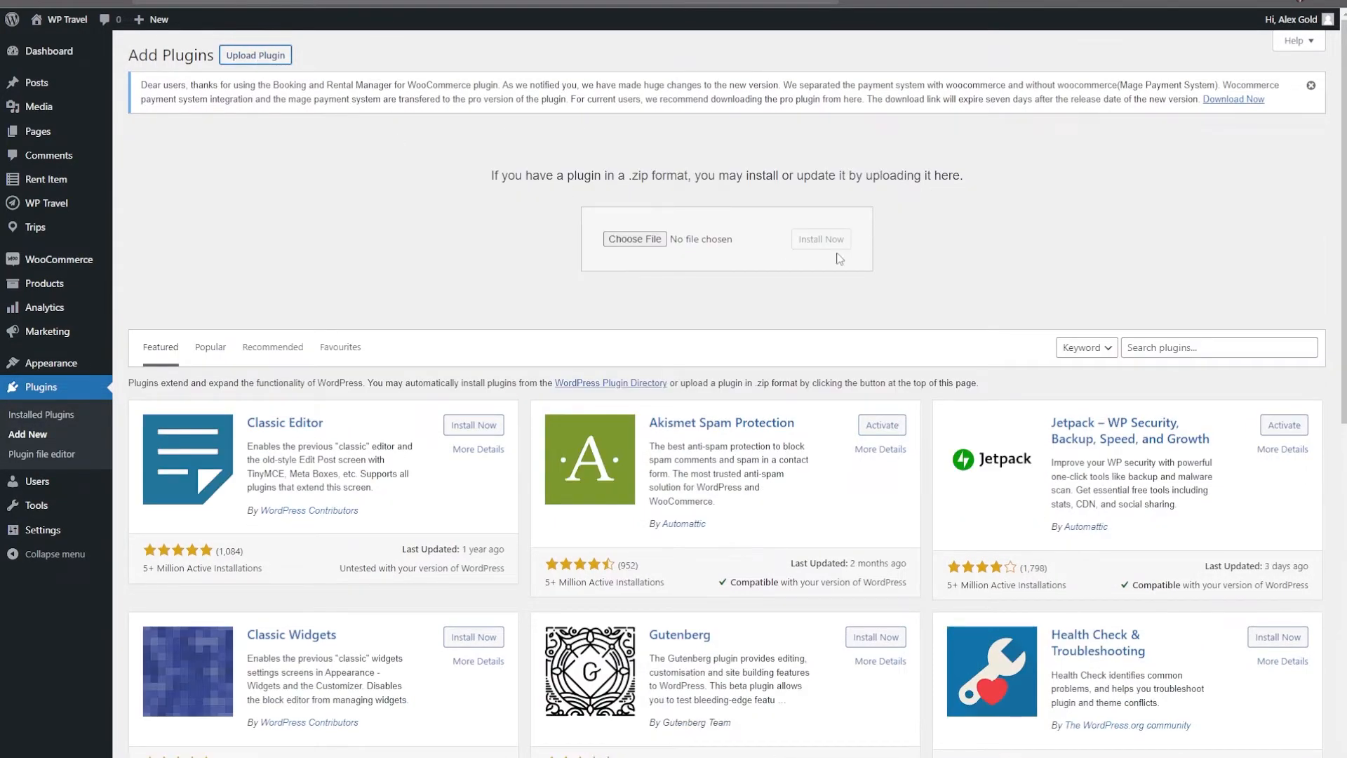
left_click(635, 239)
left_click_drag(431, 309, 654, 244)
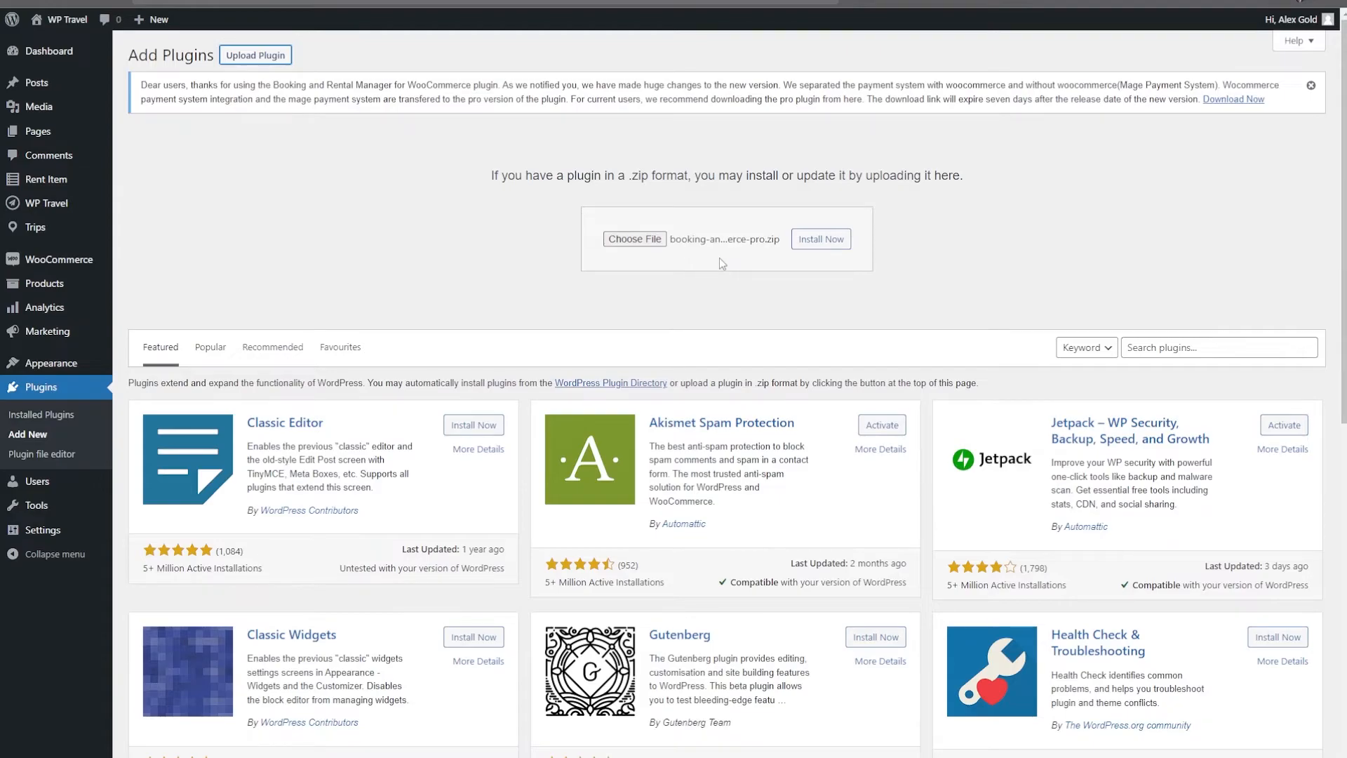
left_click(826, 252)
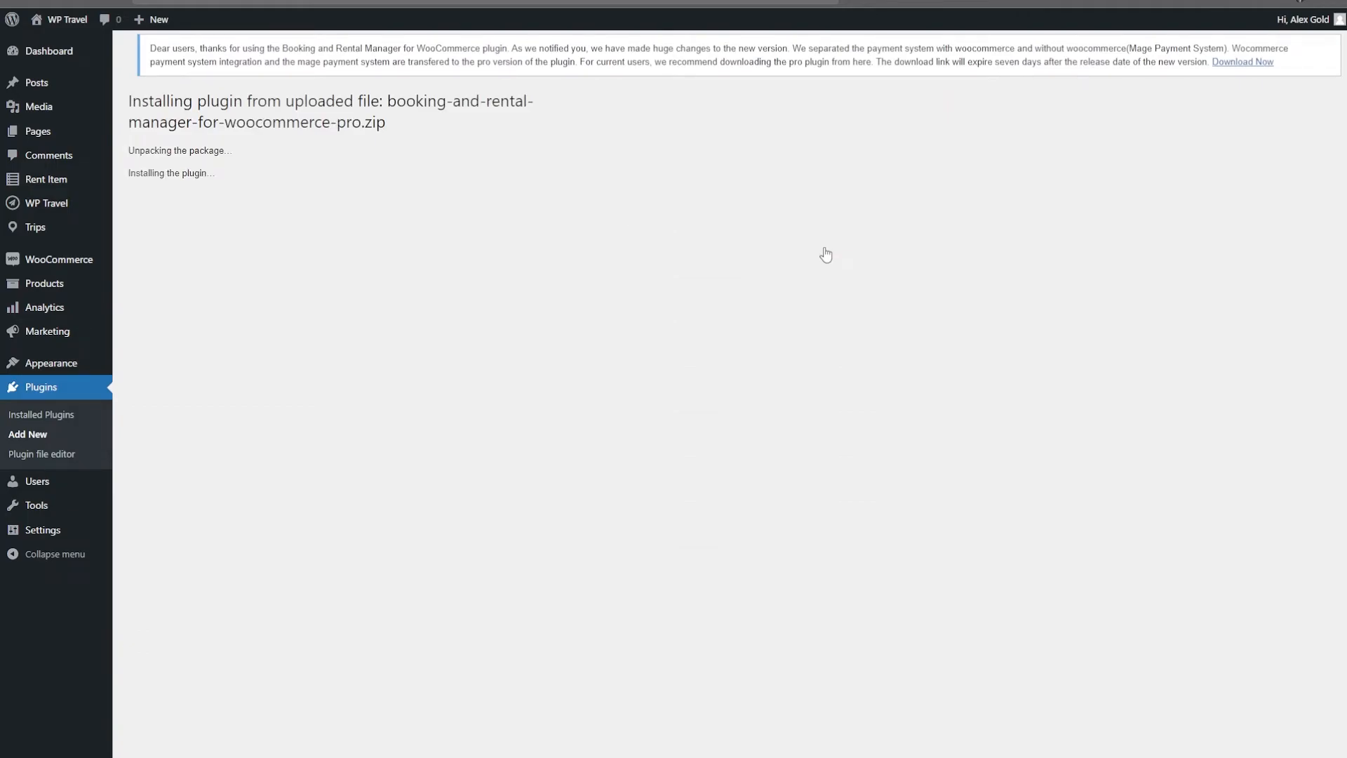
left_click(172, 280)
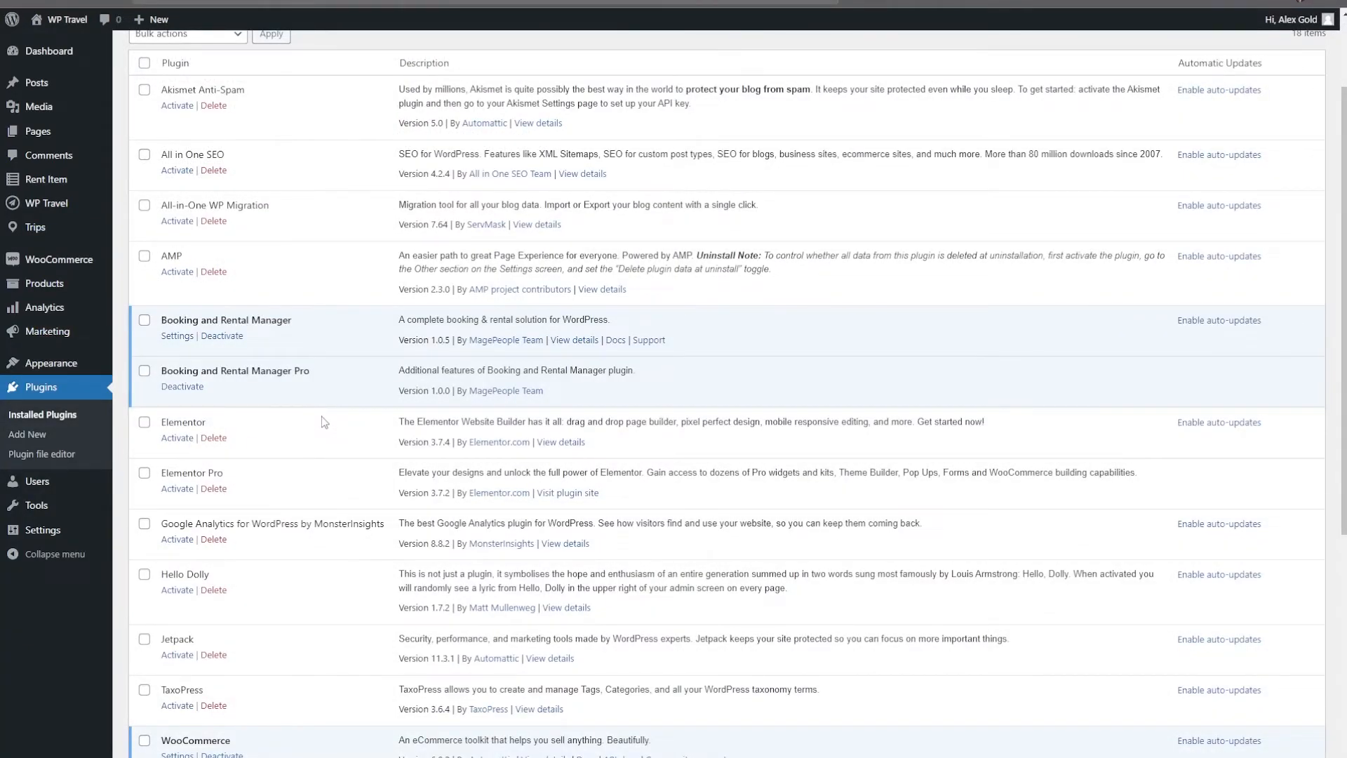
Step: Return to the dashboard, open the rent items and view the Pro plugin's booking reports page
mouse_move(57, 62)
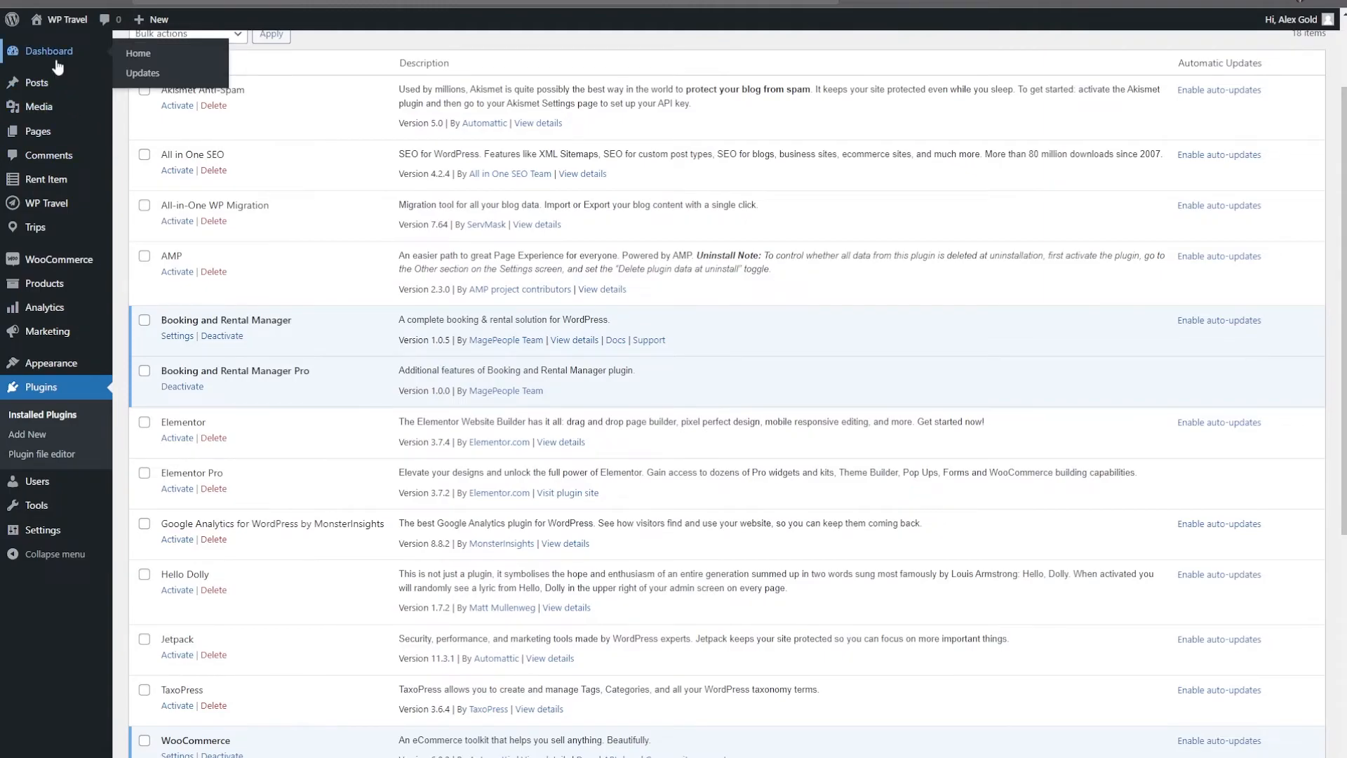
left_click(57, 61)
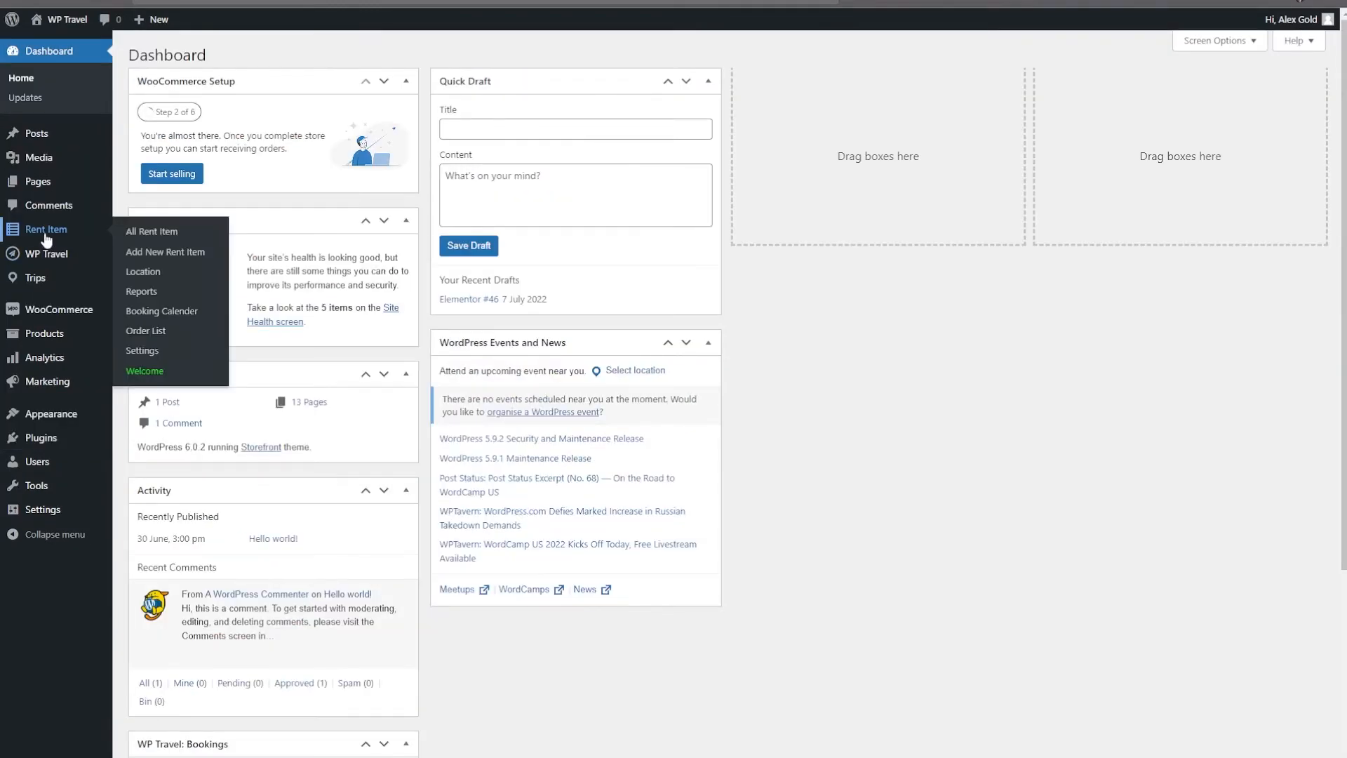
left_click(46, 238)
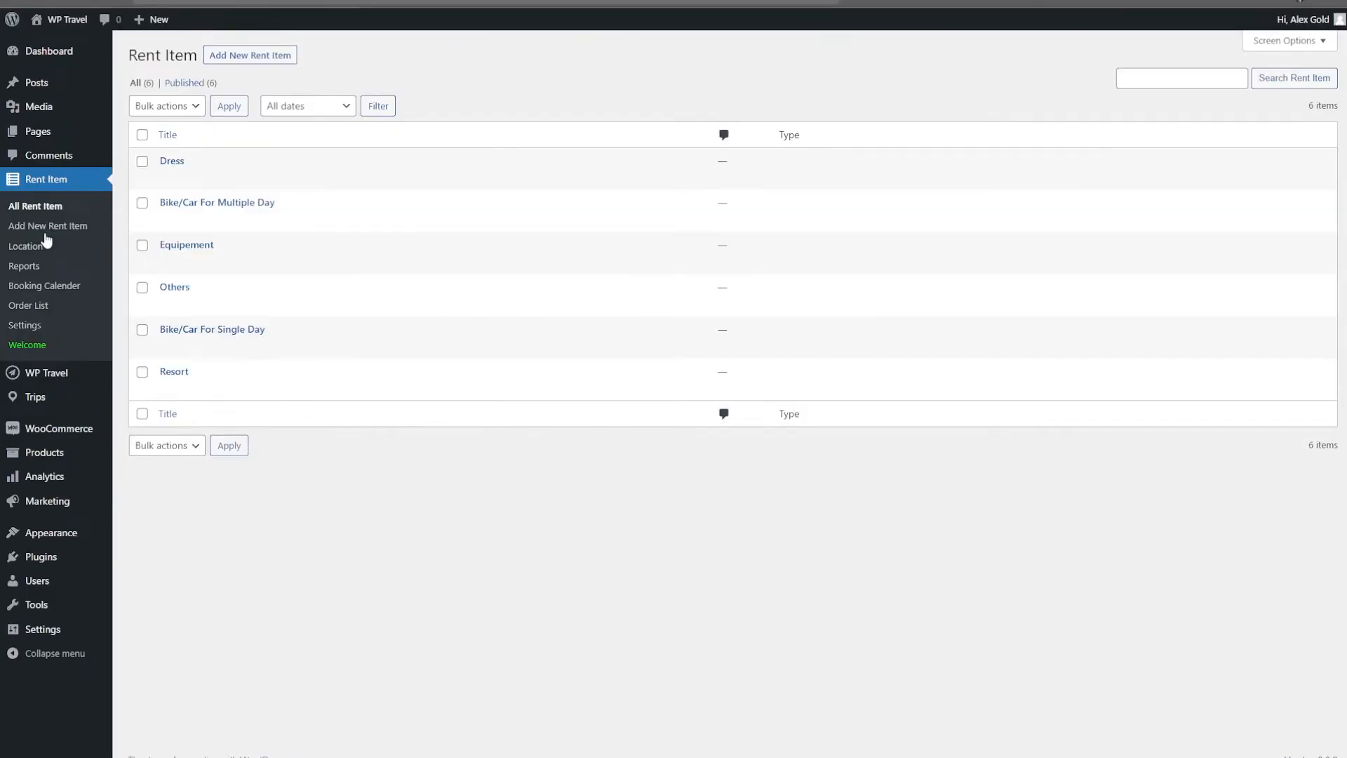
left_click(24, 266)
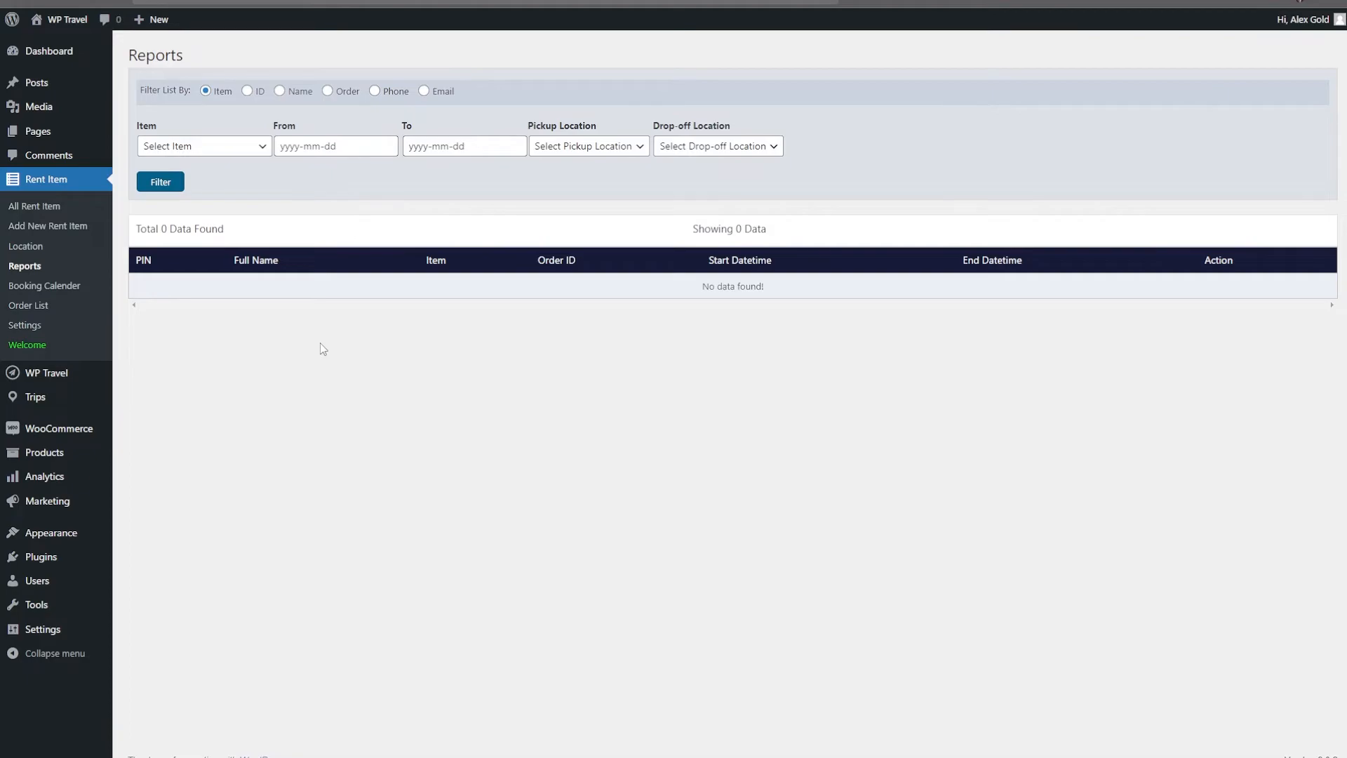
Step: Look through the booking calendar, including its rent item filter options, and advance it to October 2022
left_click(33, 289)
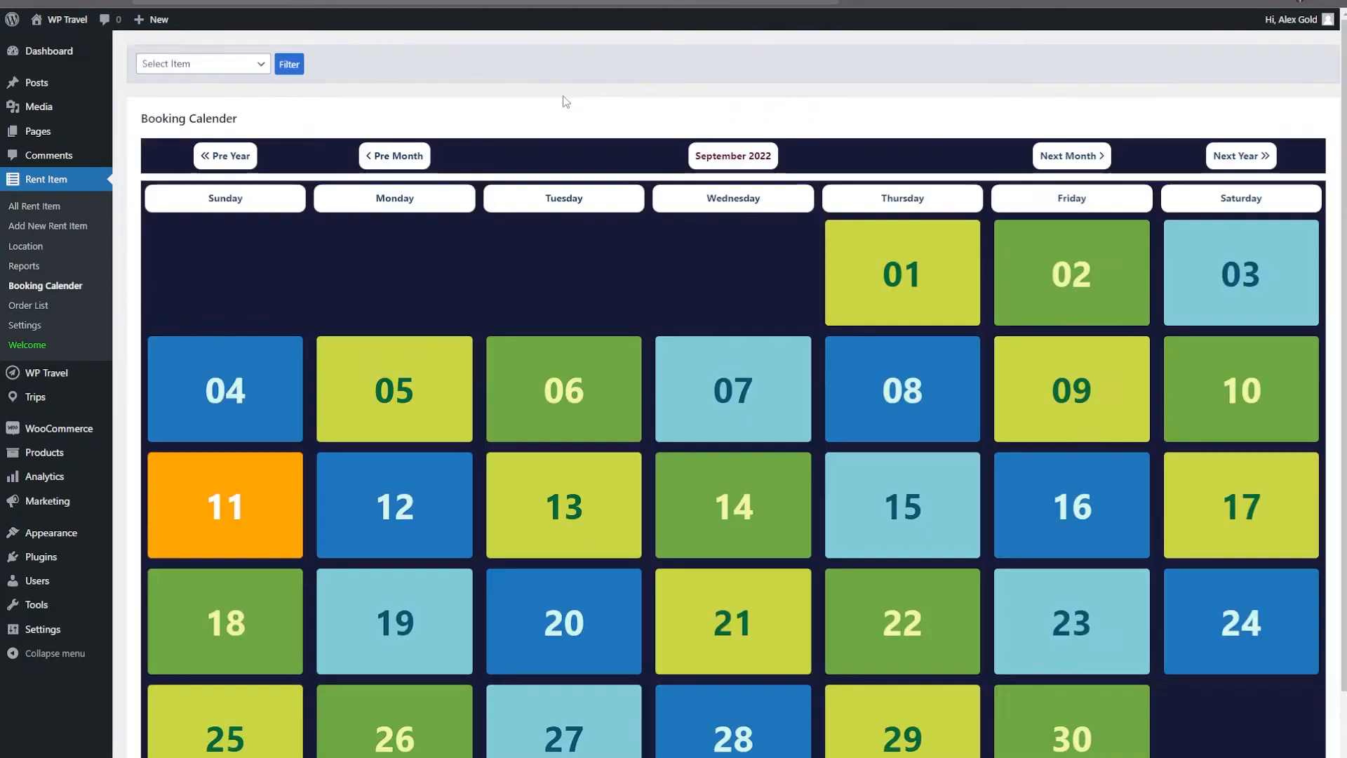
scroll(563, 99, "down", 1)
scroll(563, 99, "up", 1)
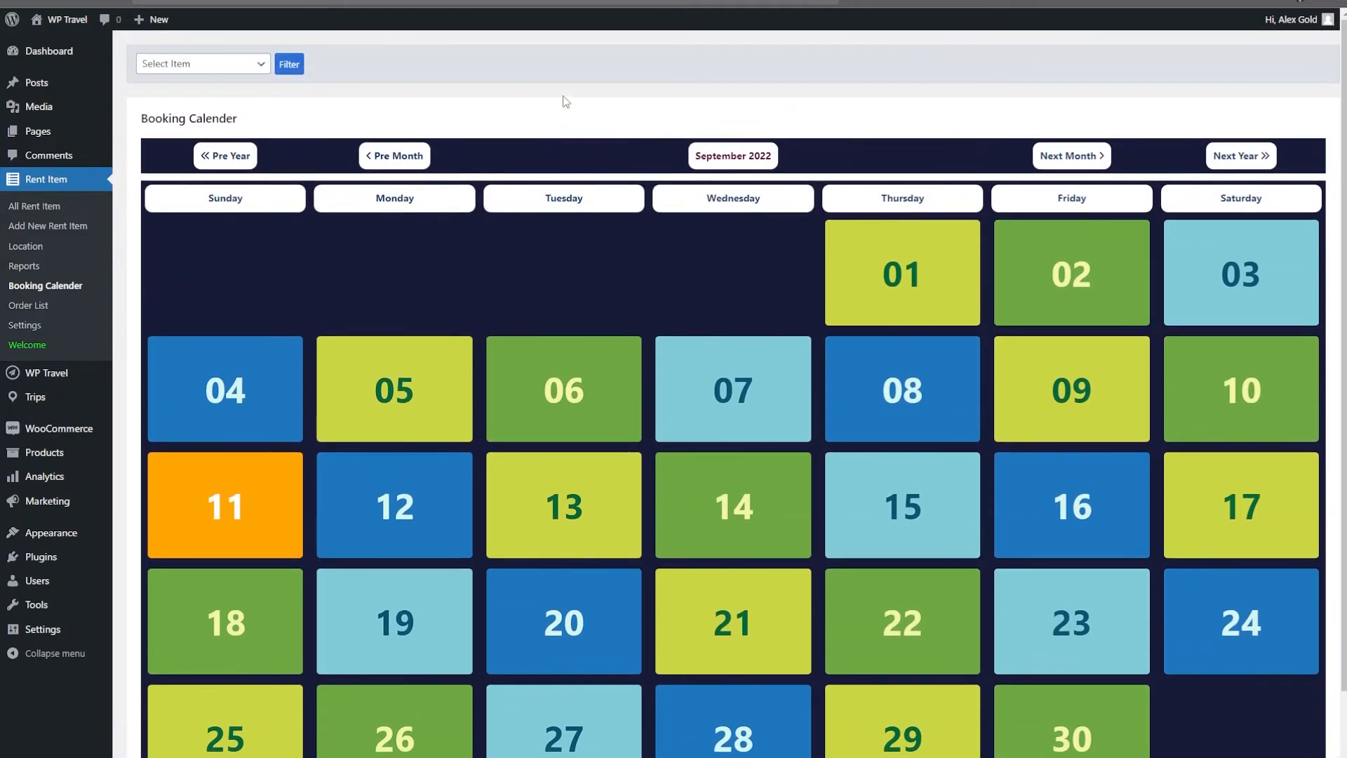
left_click(231, 64)
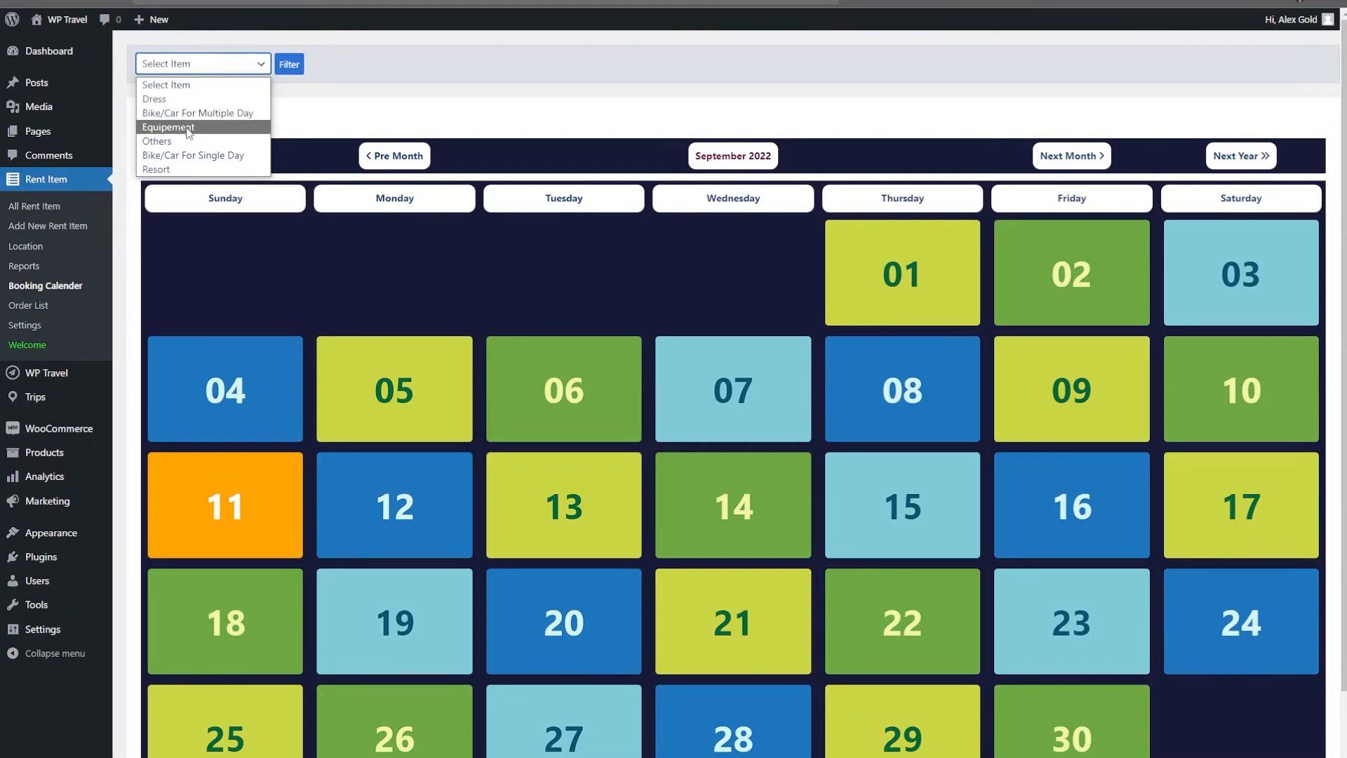
left_click(360, 114)
scroll(870, 197, "down", 1)
scroll(870, 196, "up", 1)
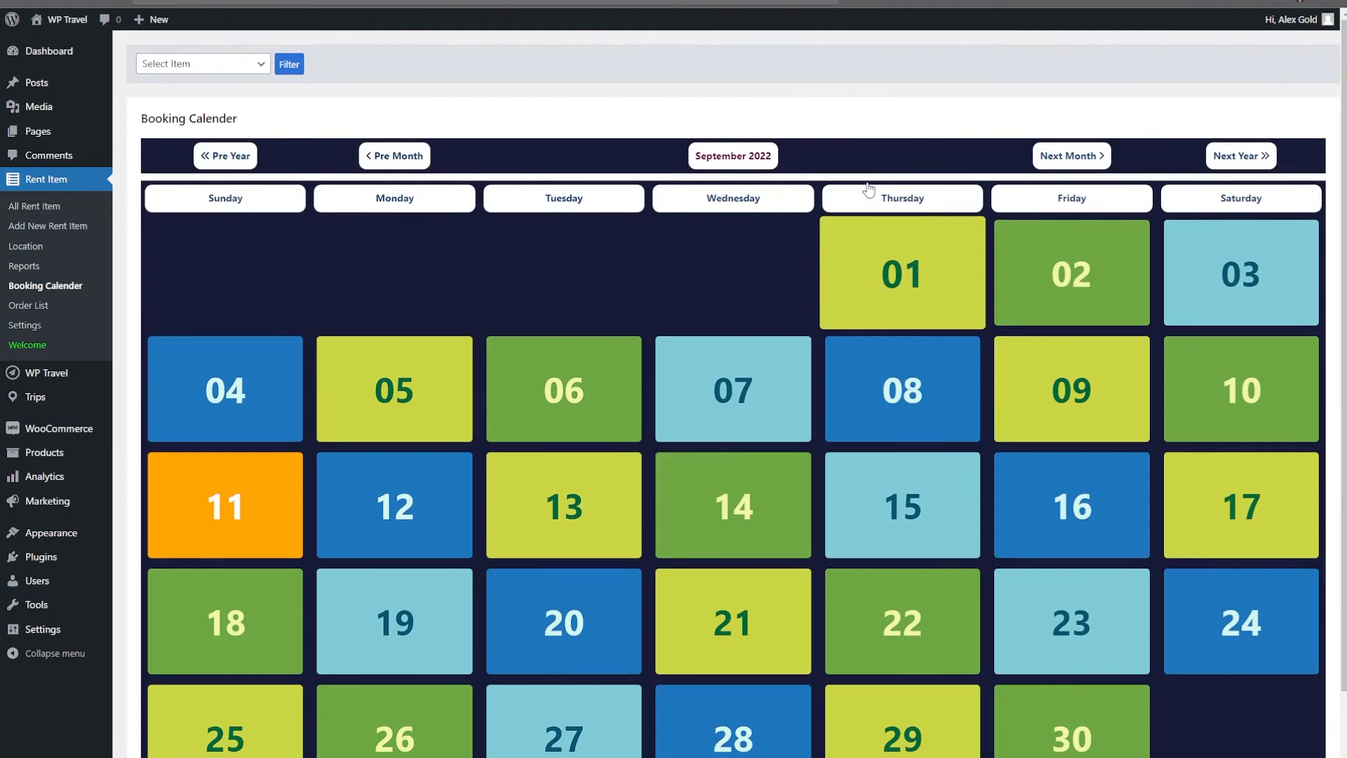
left_click(1082, 163)
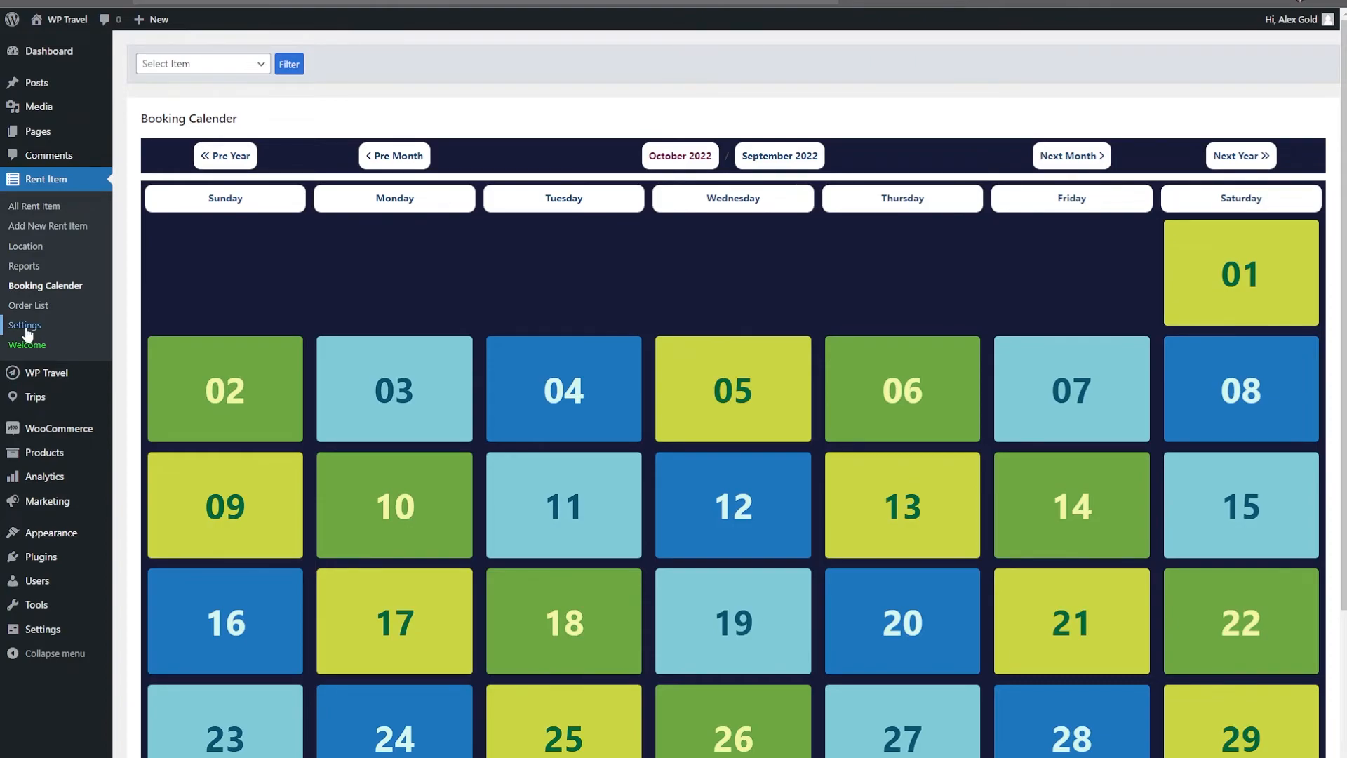
Step: Open the Pro plugin's settings on the WP Travel site and view the PDF ticket settings
left_click(27, 328)
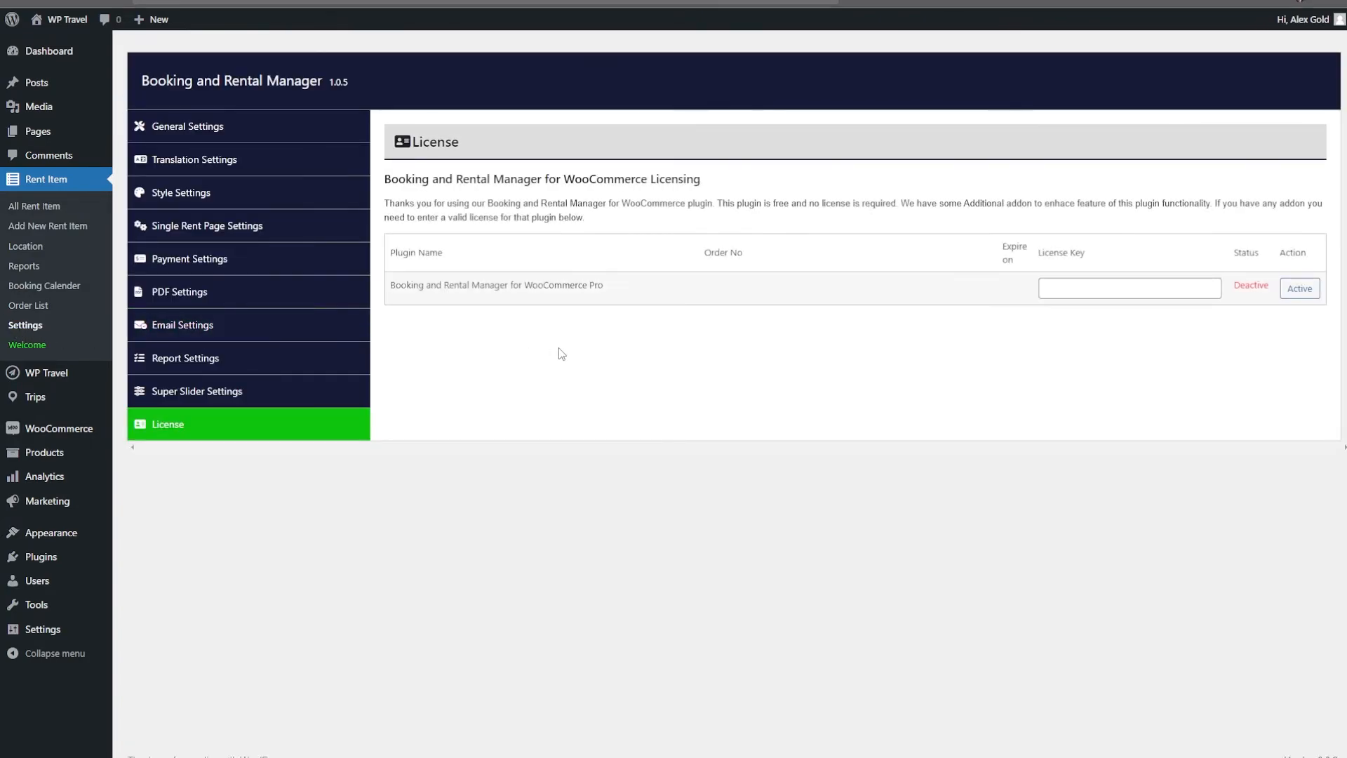
left_click(314, 296)
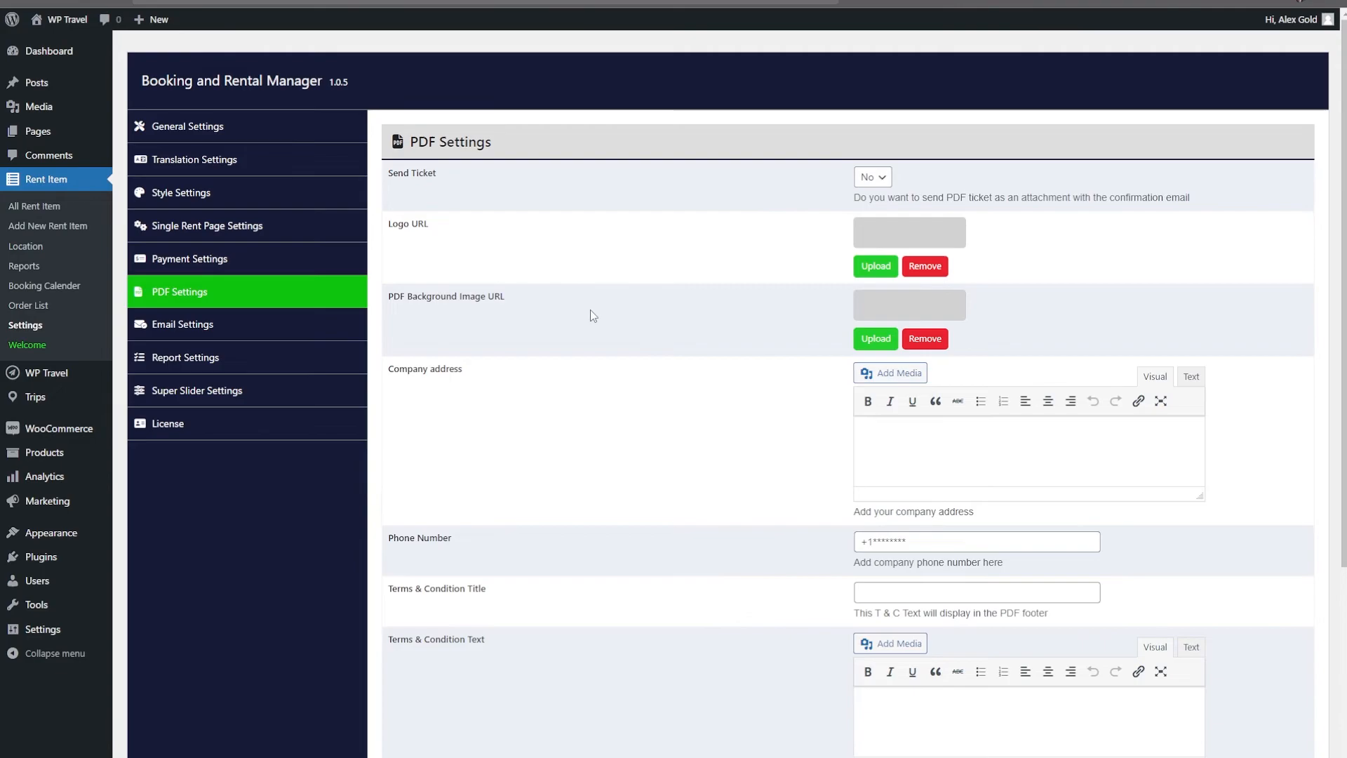
Step: Look through the remaining PDF ticket settings, and view the Report Settings with their field options for booking reports
scroll(591, 314, "down", 4)
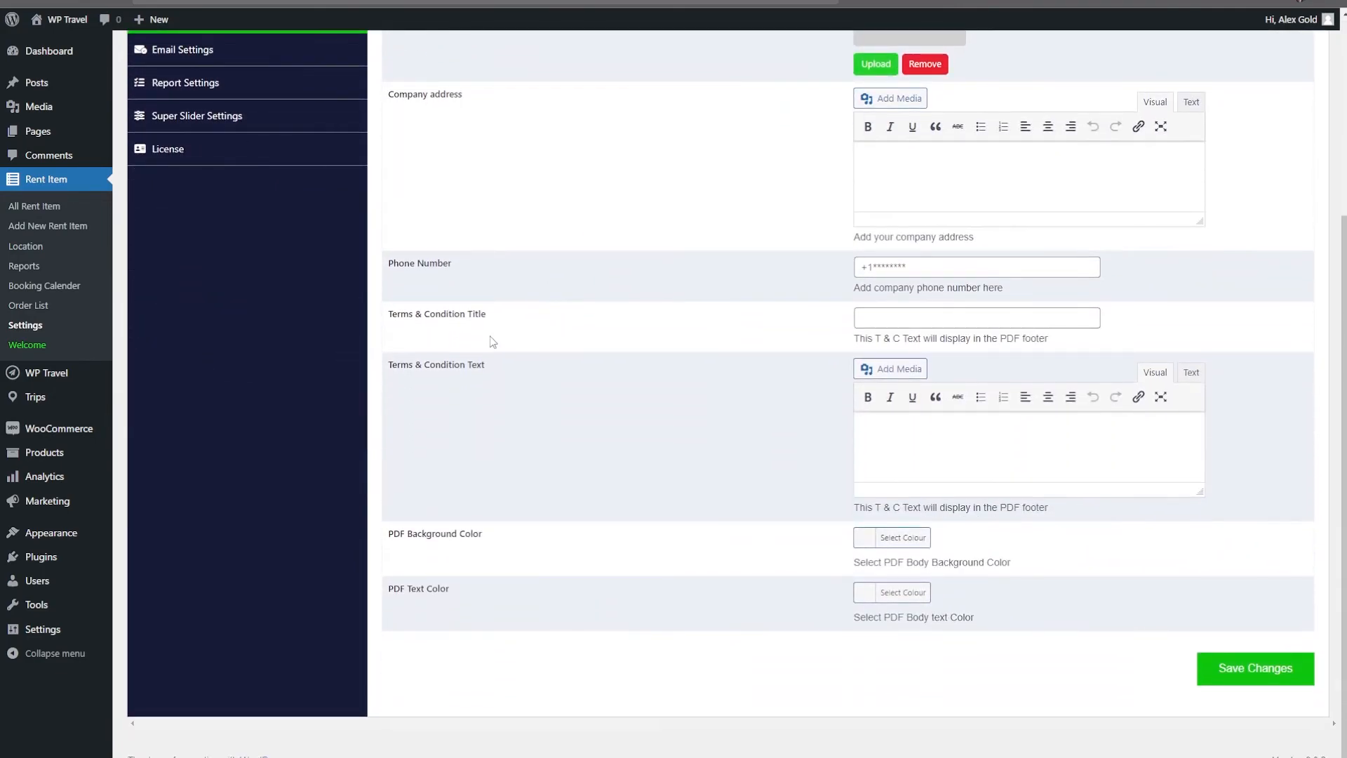
scroll(752, 493, "up", 5)
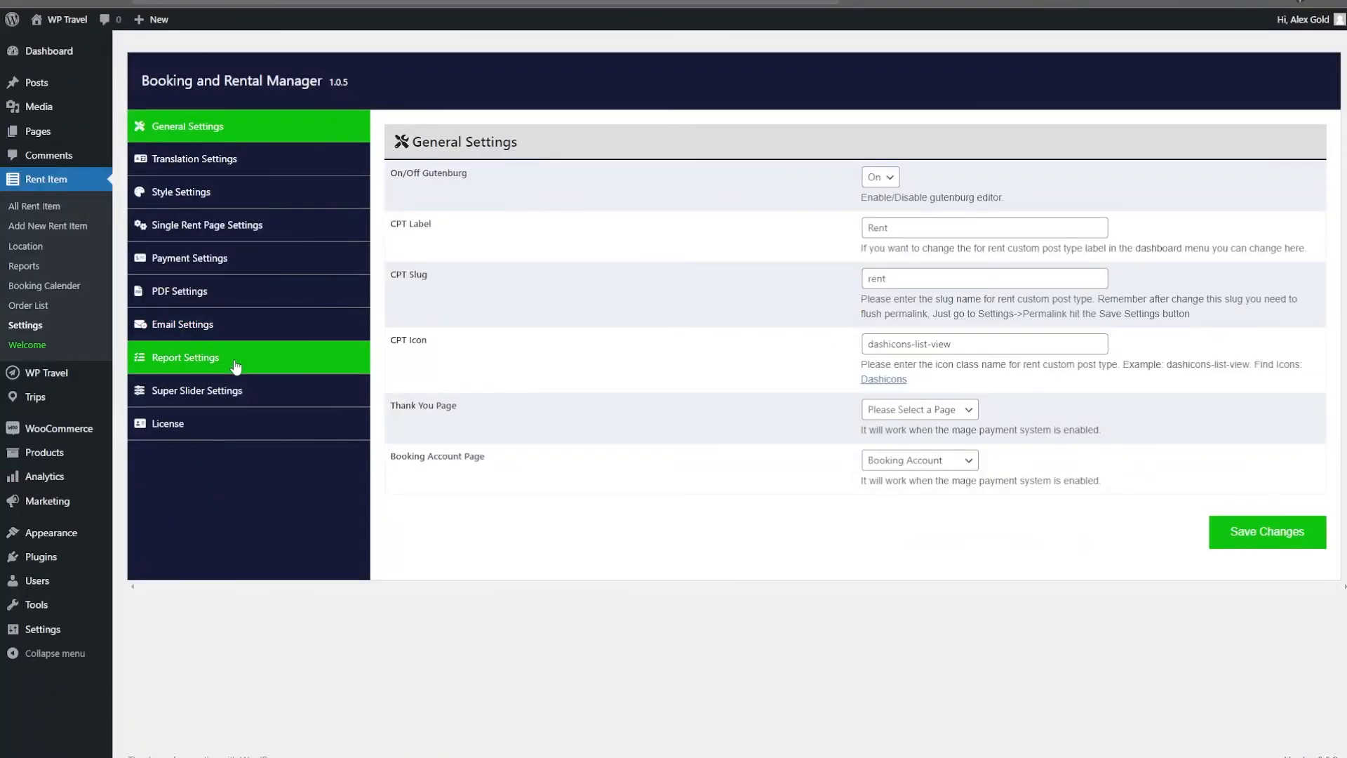
left_click(236, 360)
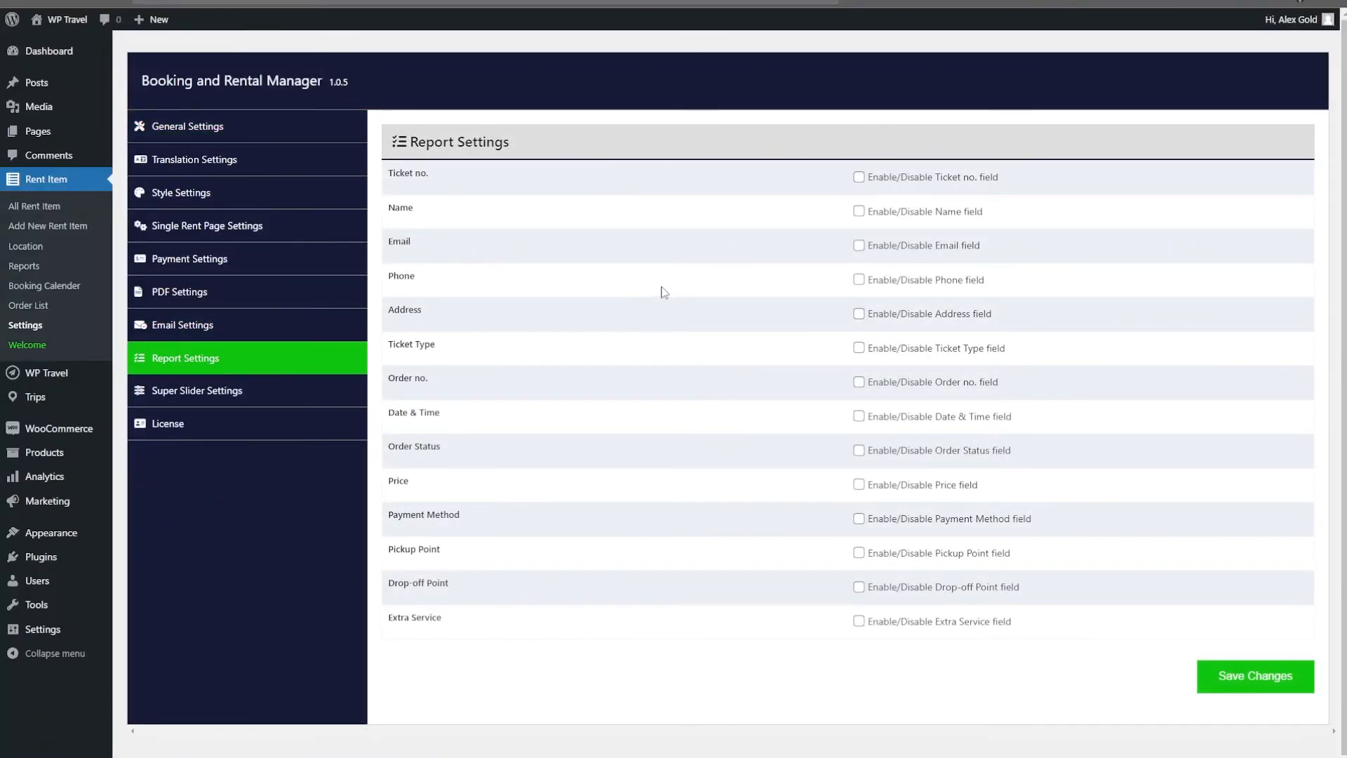
scroll(667, 293, "down", 1)
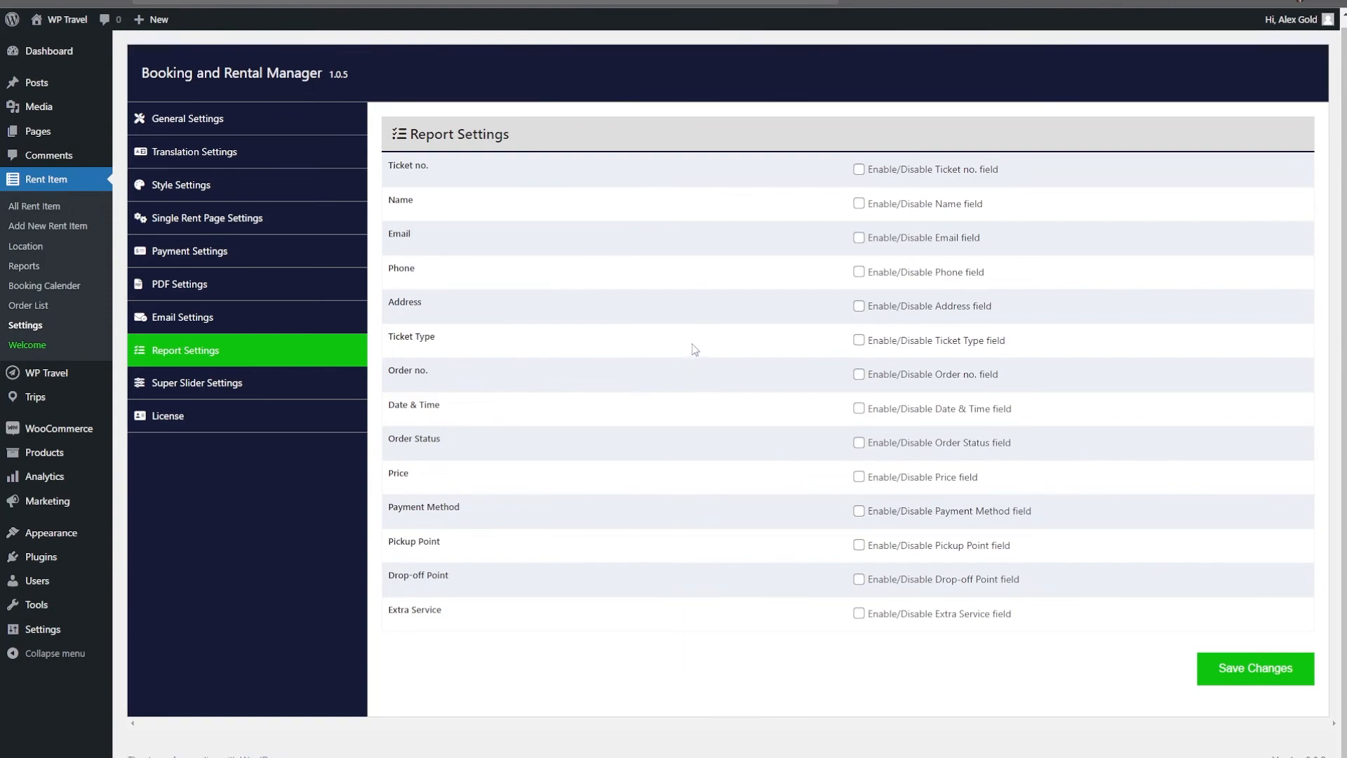
Step: View the Payment Settings and check the available payment system options without changing the selection
left_click(238, 254)
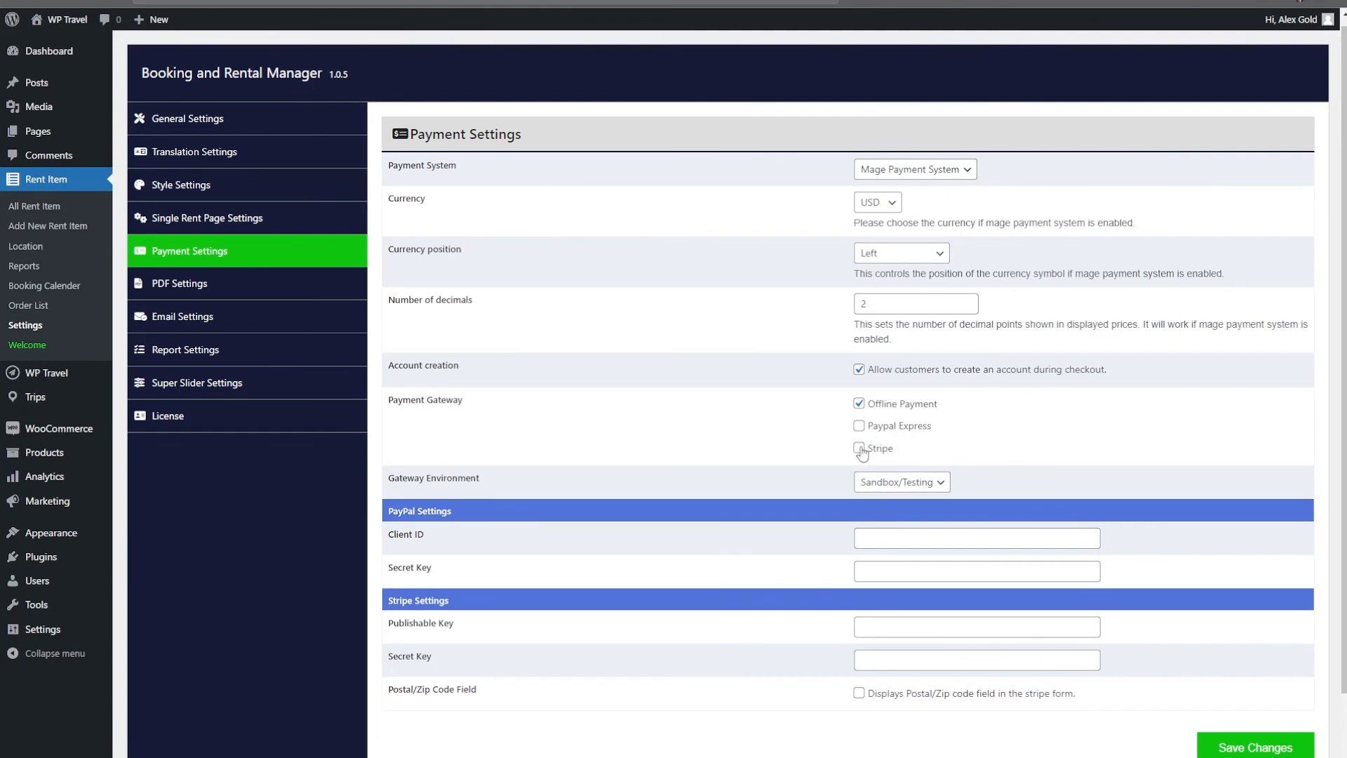
left_click(935, 171)
left_click(812, 213)
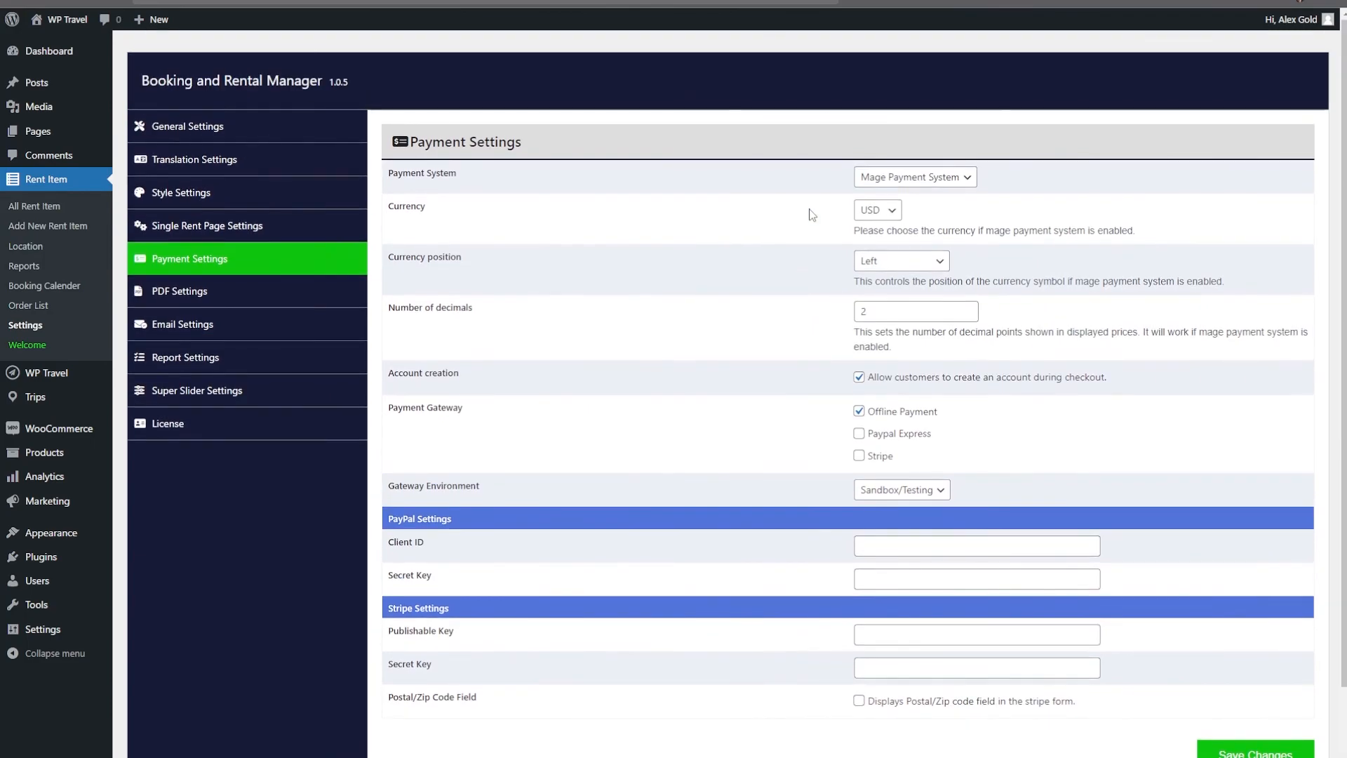